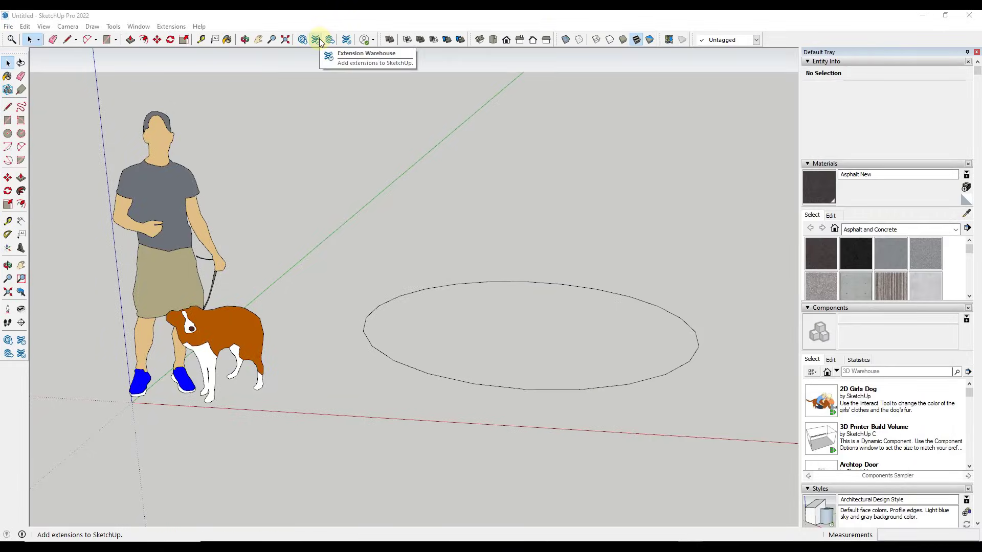
{"action": "left_click", "coordinate": [320, 39]}
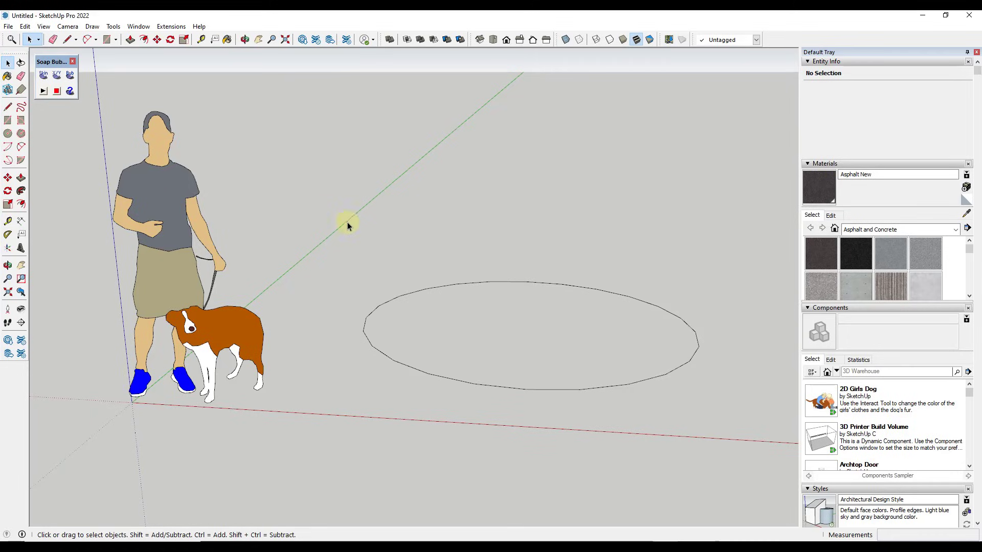
{"action": "mouse_move", "coordinate": [373, 221]}
{"action": "middle_mouse_down"}
{"action": "mouse_move", "coordinate": [364, 209]}
{"action": "mouse_move", "coordinate": [355, 225]}
{"action": "middle_mouse_up"}
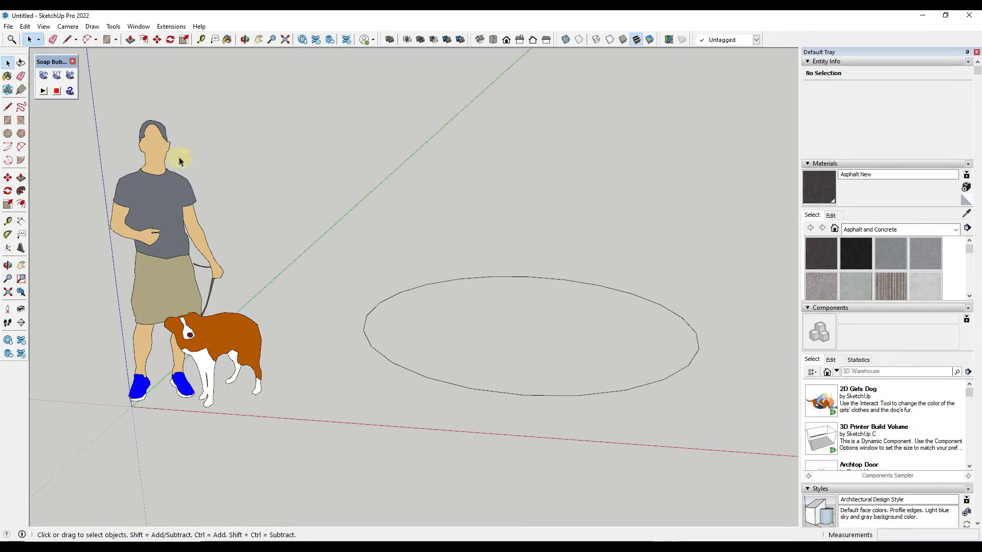
{"action": "left_click", "coordinate": [70, 91]}
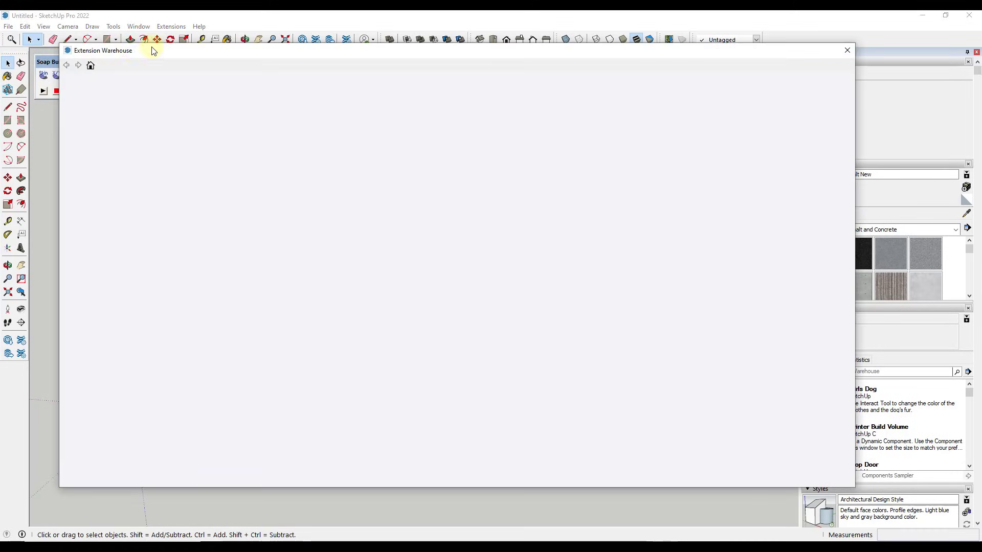
{"action": "left_click", "coordinate": [846, 50]}
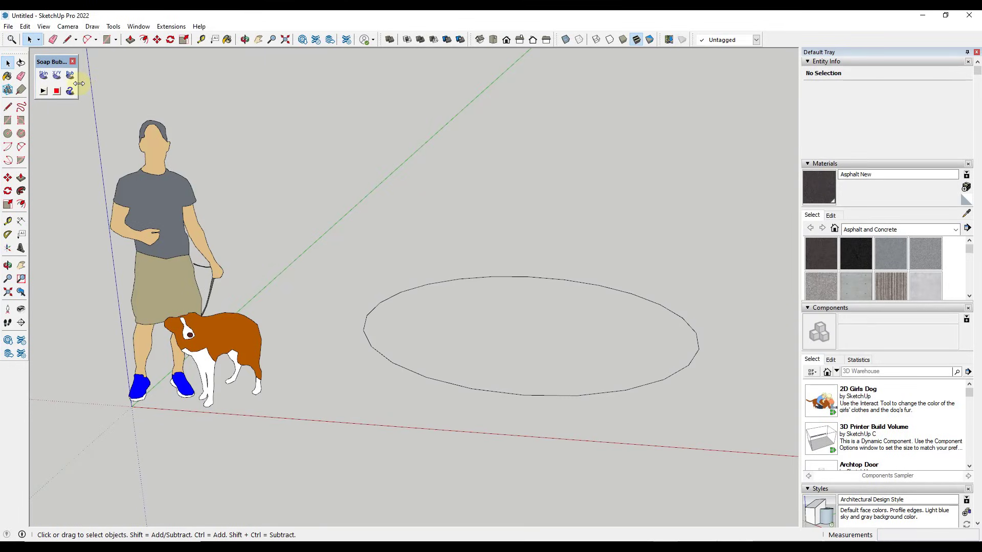
- Place the Soap Bubble toolbar near the circle, select the circle's outline and preview a skin across it with Generate Soap Skin
{"action": "left_click_drag", "start_coordinate": [78, 84], "coordinate": [472, 158]}
{"action": "scroll", "coordinate": [410, 225], "scroll_direction": "down", "scroll_amount": 2}
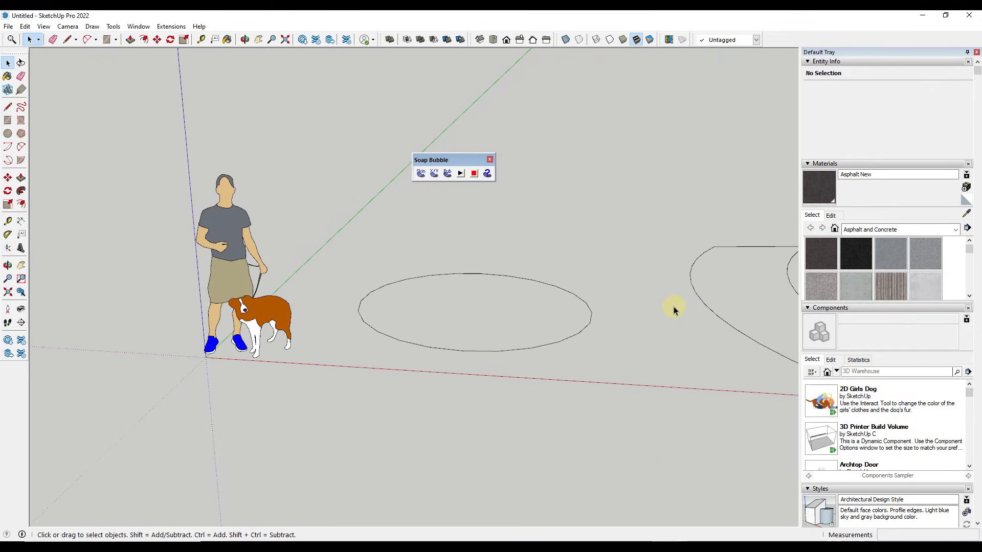
{"action": "scroll", "coordinate": [673, 306], "scroll_direction": "up", "scroll_amount": 2}
{"action": "scroll", "coordinate": [382, 317], "scroll_direction": "up", "scroll_amount": 1}
{"action": "left_click_drag", "start_coordinate": [244, 255], "coordinate": [626, 402]}
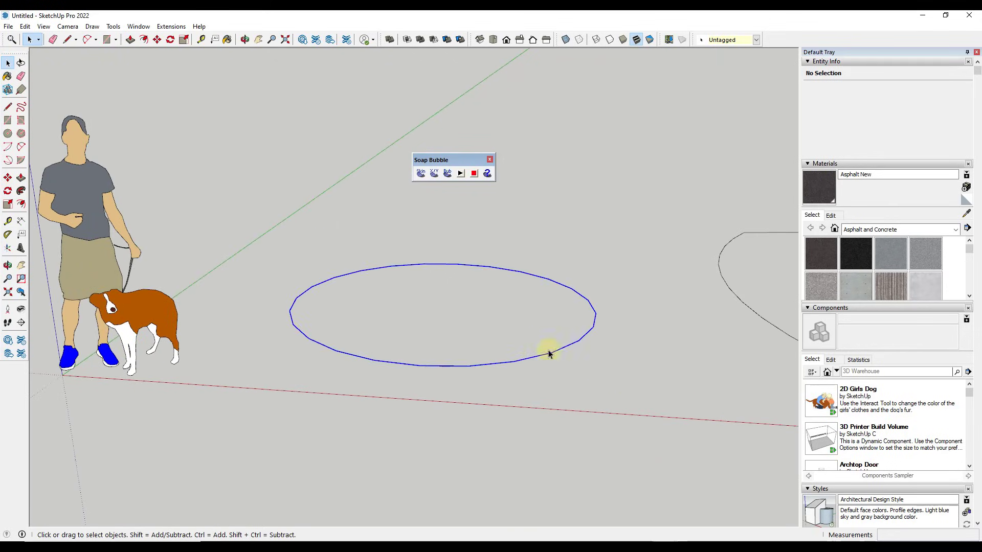
{"action": "middle_click_drag", "start_coordinate": [549, 354], "coordinate": [465, 374]}
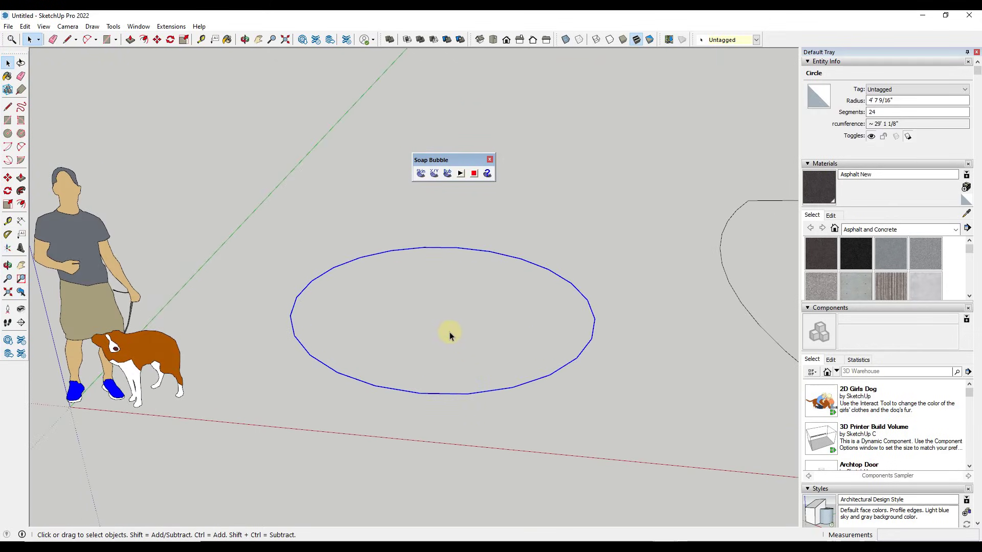
{"action": "left_click", "coordinate": [420, 173]}
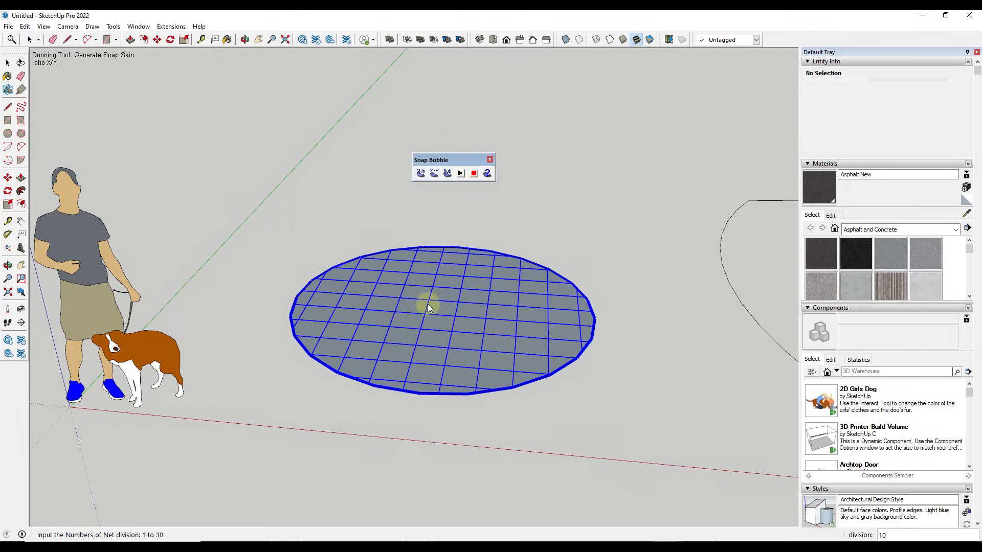
- Set the net division of the circle's soap skin preview to 1
{"action": "middle_click_drag", "start_coordinate": [427, 303], "coordinate": [429, 406]}
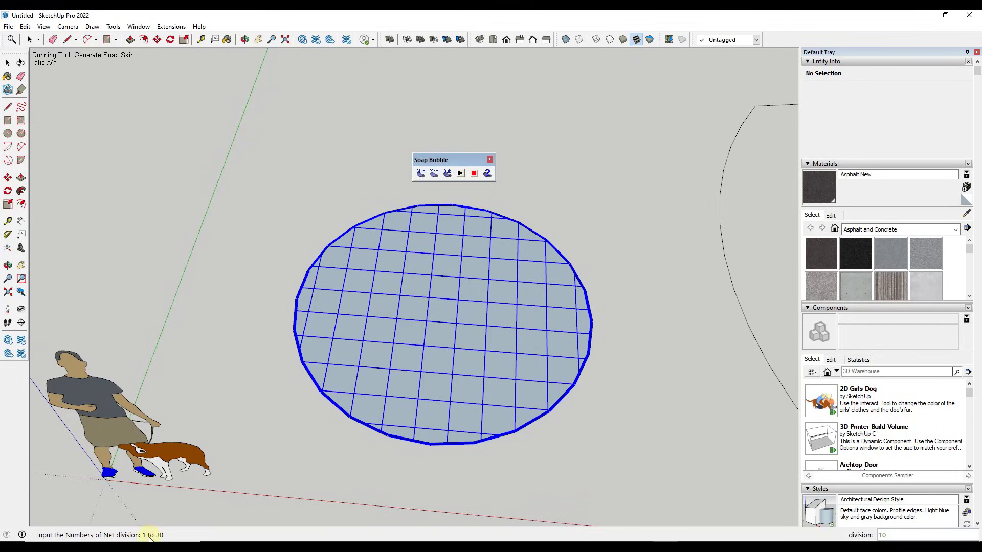
{"action": "type", "text": "1"}
{"action": "key", "text": "Return"}
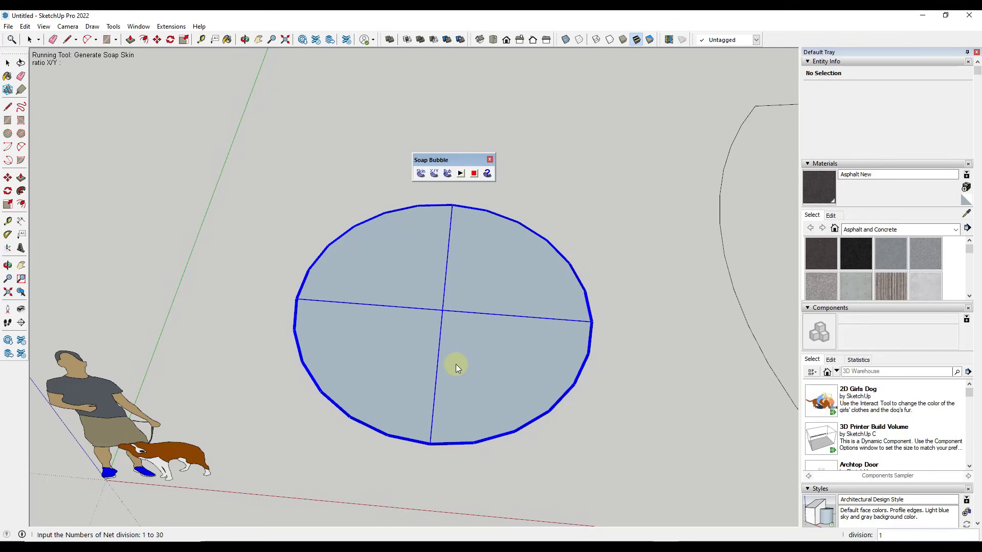
- Set the net division to 30 and generate the soap skin across the circle
{"action": "type", "text": "30"}
{"action": "key", "text": "Return"}
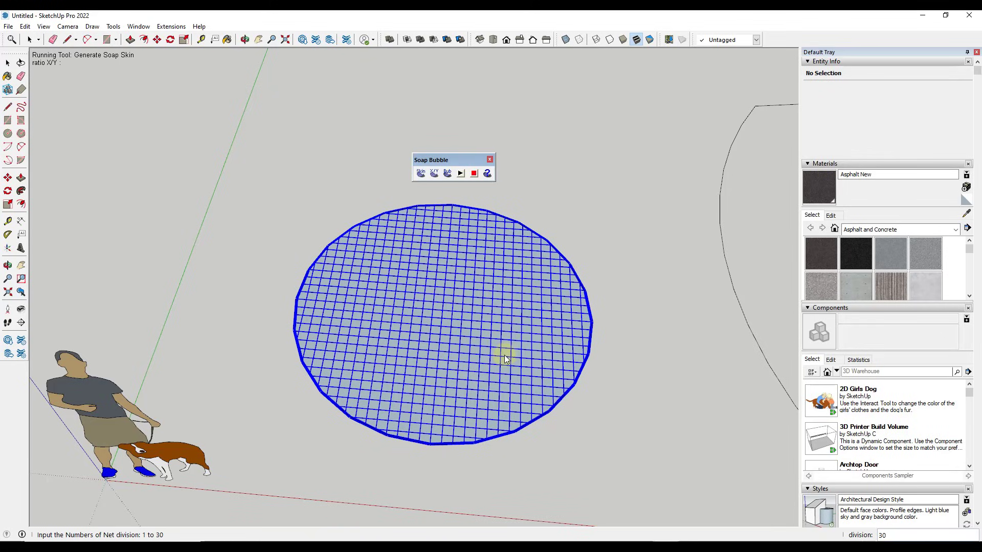
{"action": "middle_click_drag", "start_coordinate": [505, 355], "coordinate": [507, 318]}
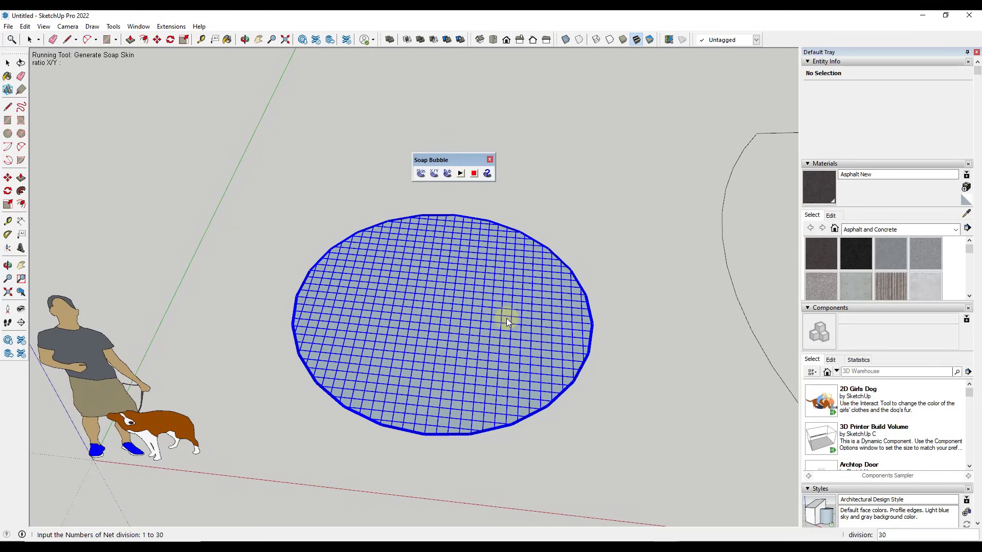
{"action": "left_click", "coordinate": [507, 318]}
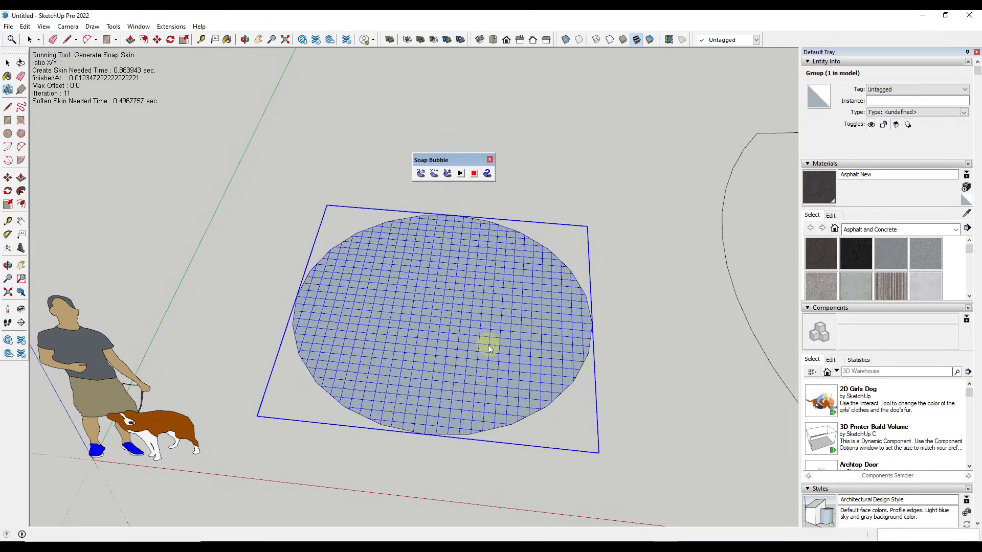
- Apply Generate SoapBubble to the circular skin with a pressure of 50
{"action": "middle_click_drag", "start_coordinate": [474, 333], "coordinate": [390, 326]}
{"action": "scroll", "coordinate": [390, 330], "scroll_direction": "up", "scroll_amount": 1}
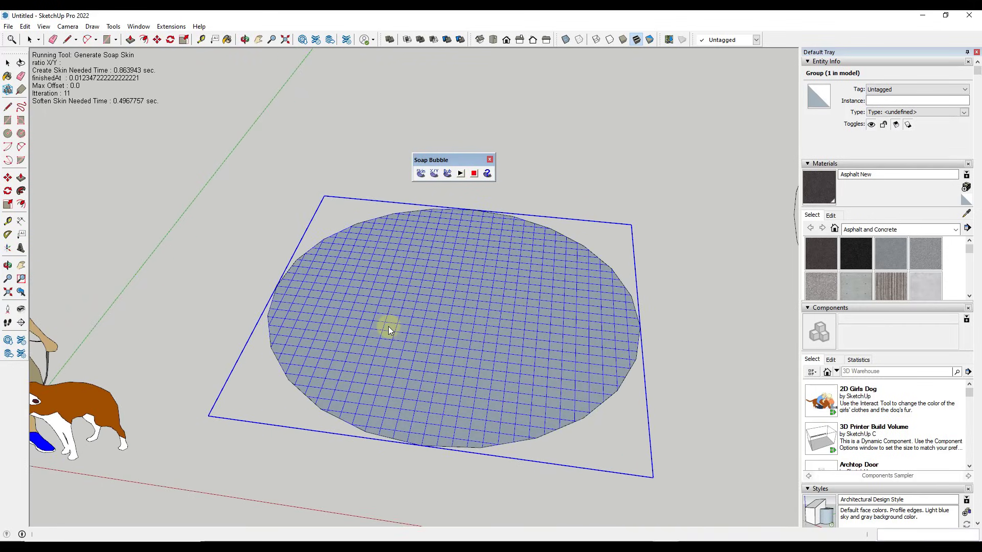
{"action": "middle_click_drag", "start_coordinate": [373, 281], "coordinate": [370, 305]}
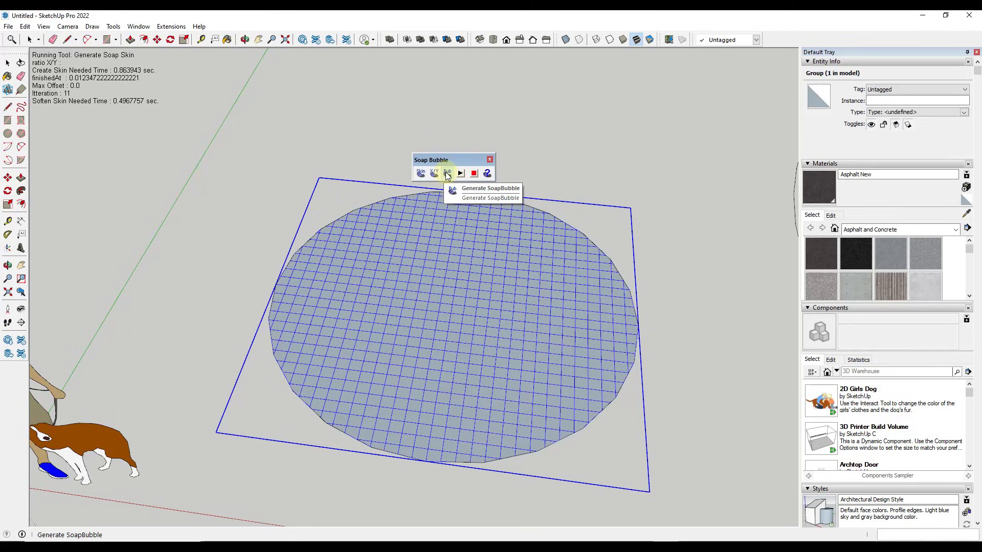
{"action": "left_click_drag", "start_coordinate": [452, 158], "coordinate": [451, 108]}
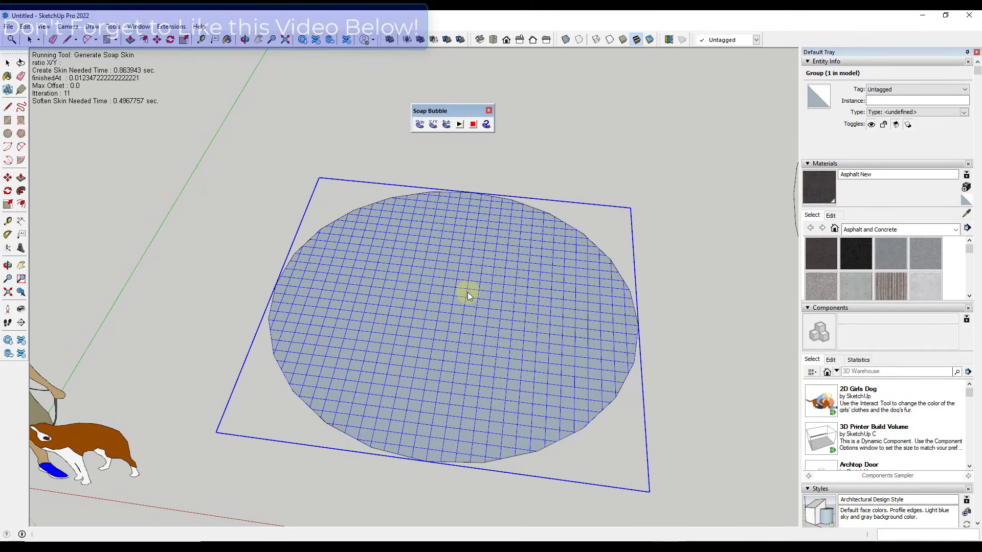
{"action": "left_click", "coordinate": [446, 127]}
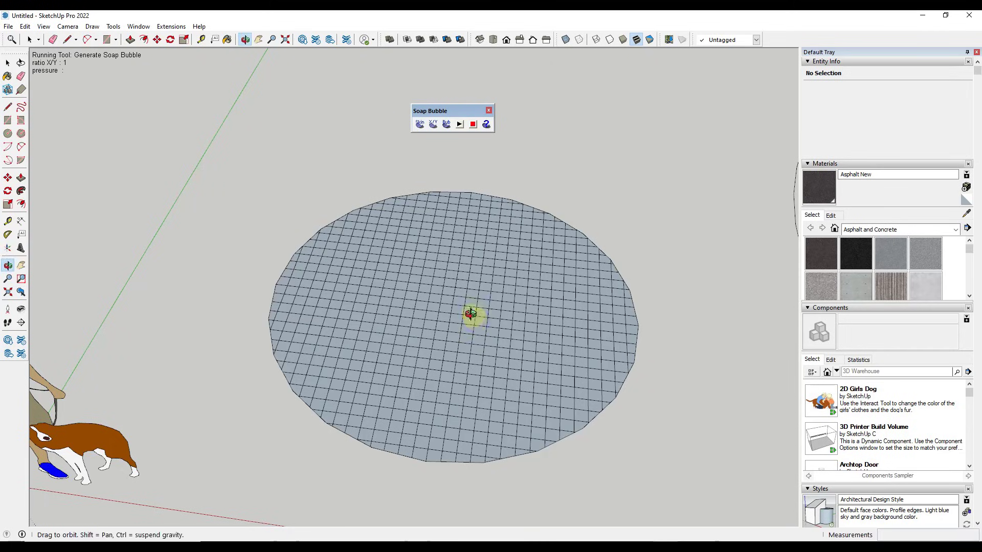
{"action": "middle_click_drag", "start_coordinate": [472, 319], "coordinate": [455, 251]}
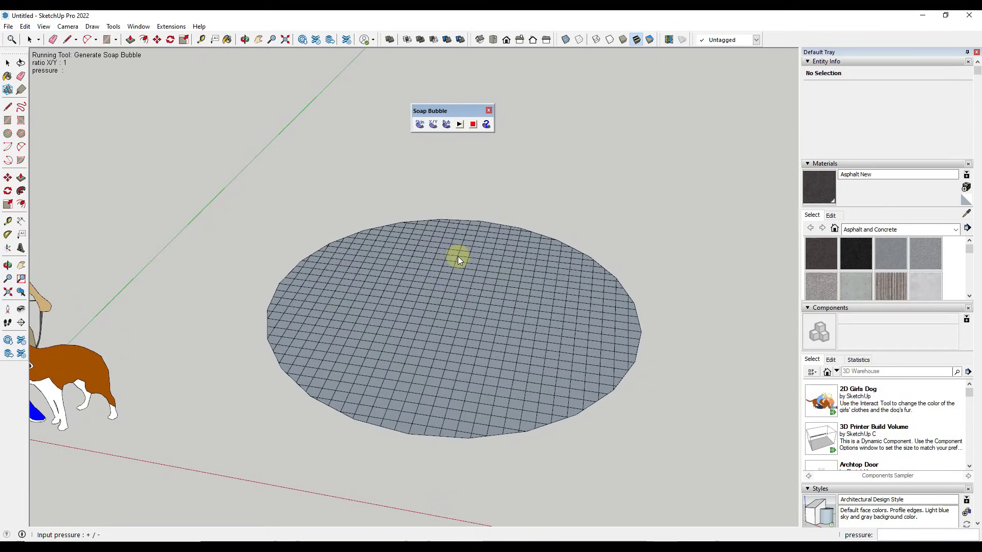
{"action": "type", "text": "50.0"}
{"action": "key", "text": "Return"}
{"action": "middle_click_drag", "start_coordinate": [458, 256], "coordinate": [482, 199]}
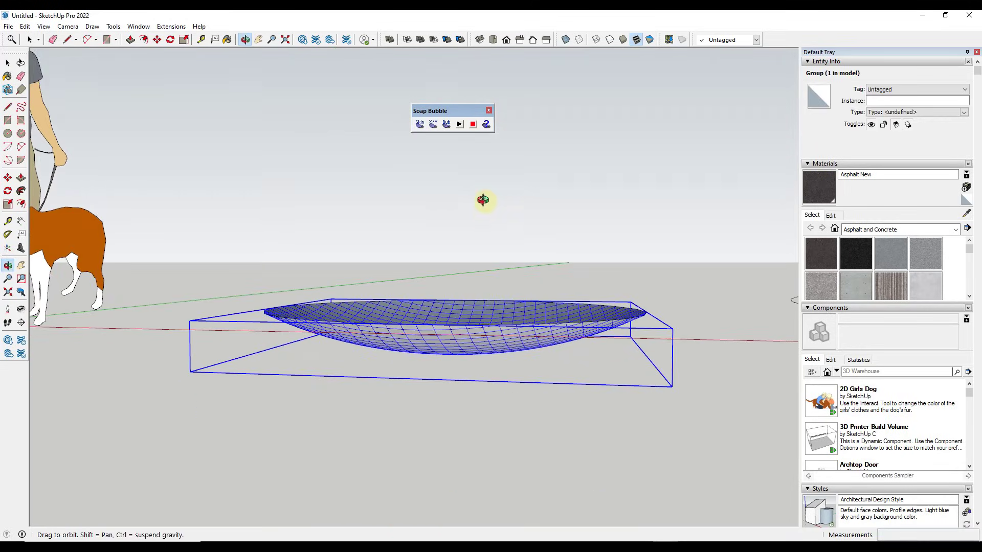
{"action": "middle_click_drag", "start_coordinate": [439, 320], "coordinate": [409, 376]}
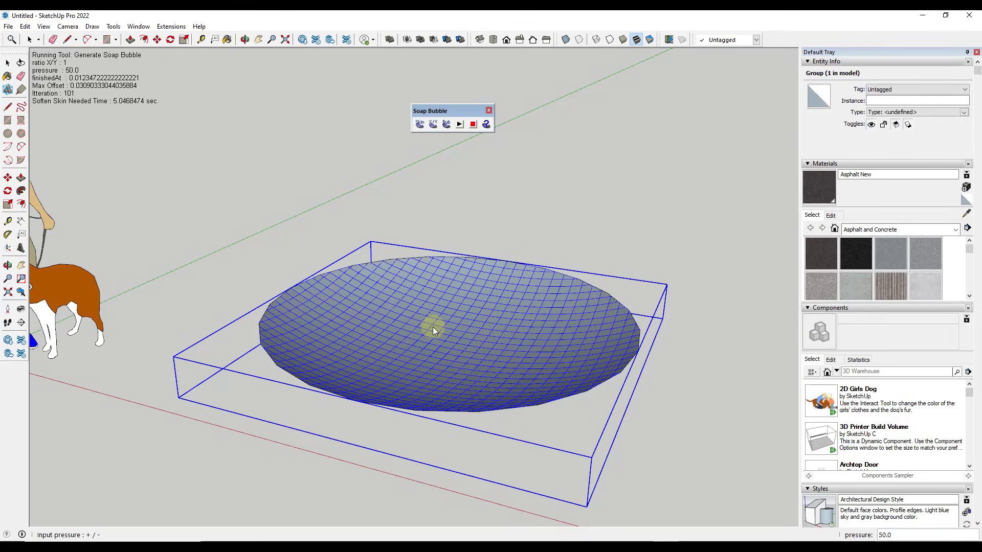
- Set the soap bubble's pressure to -25 and inspect its curvature from the side and above
{"action": "type", "text": "-25.0"}
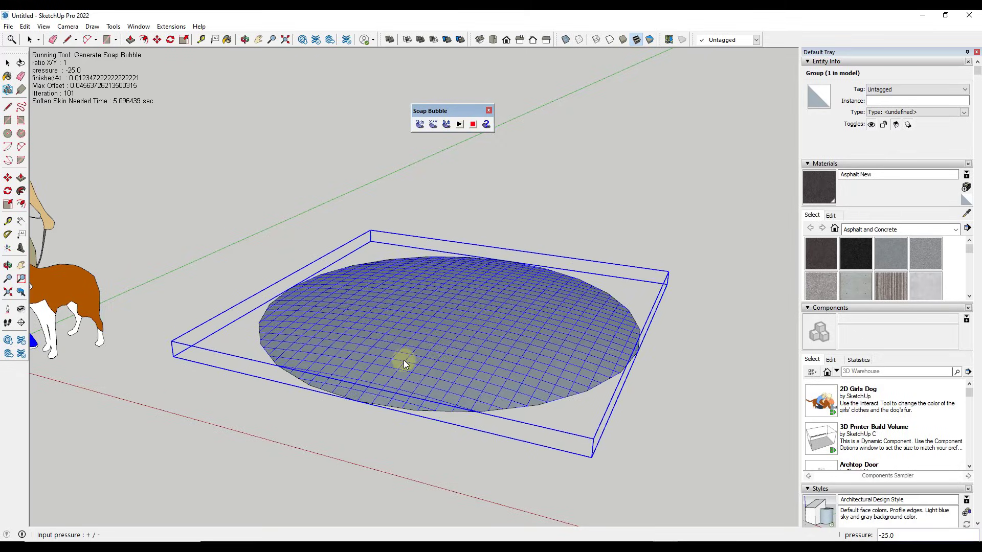
{"action": "middle_click_drag", "start_coordinate": [404, 360], "coordinate": [438, 239]}
{"action": "middle_click_drag", "start_coordinate": [463, 334], "coordinate": [452, 287]}
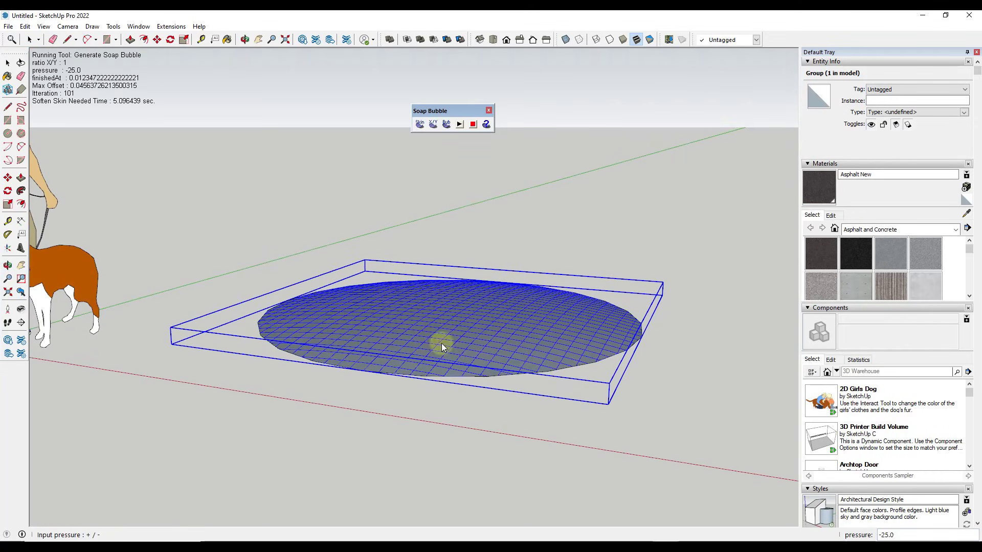
{"action": "middle_click_drag", "start_coordinate": [440, 342], "coordinate": [444, 386]}
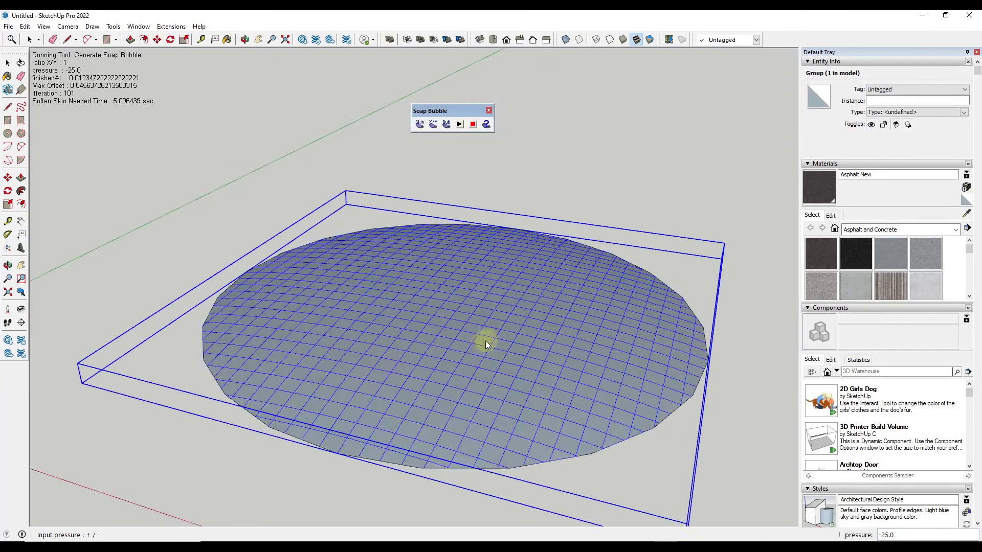
{"action": "scroll", "coordinate": [486, 340], "scroll_direction": "down", "scroll_amount": 1}
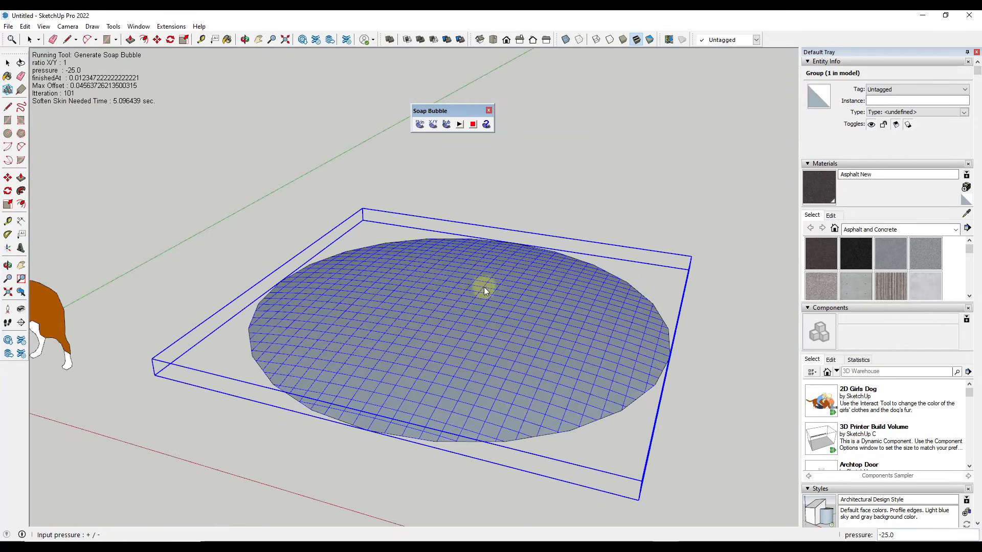
- Edit the soap skin's X/Y stress ratio and set it to 0.5
{"action": "left_click", "coordinate": [432, 127]}
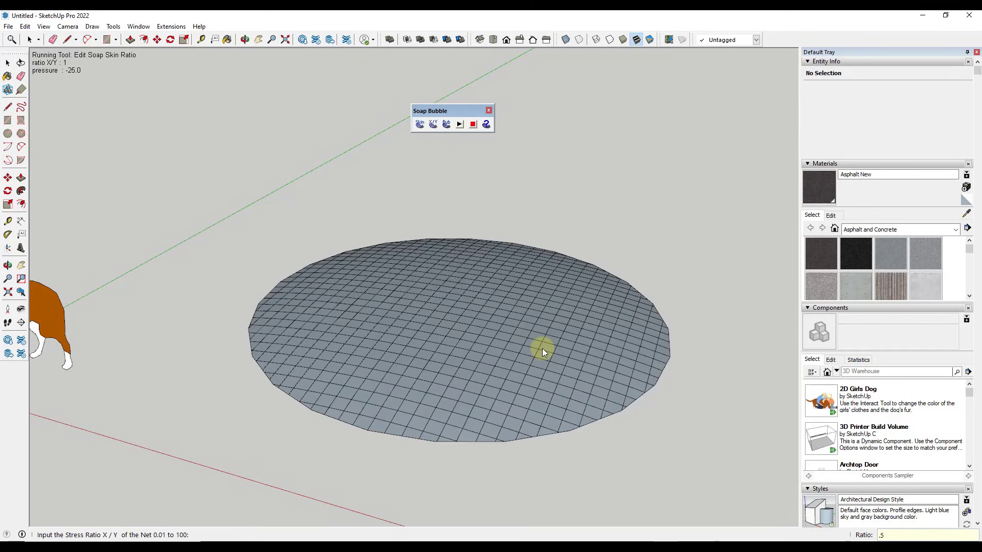
{"action": "type", "text": "0.5"}
{"action": "key", "text": "Return"}
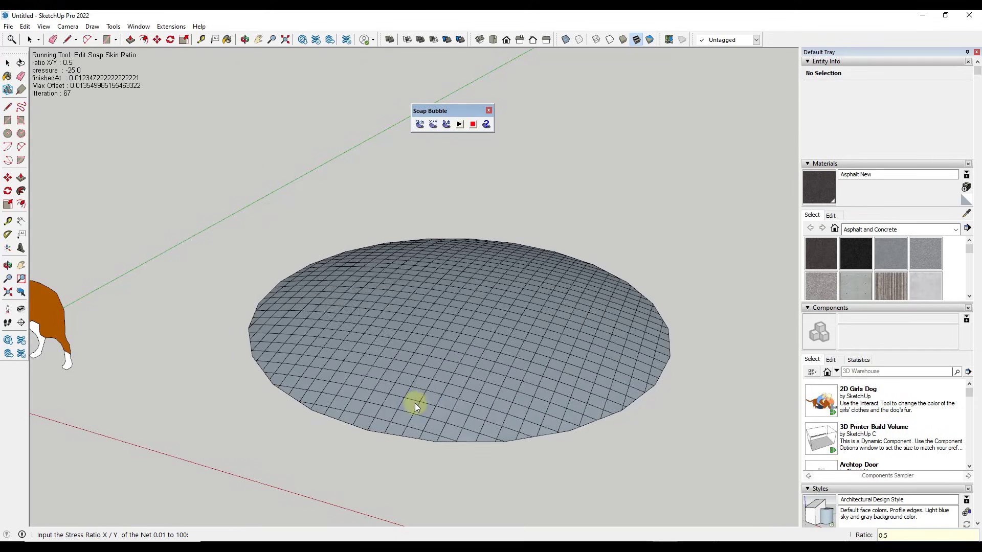
{"action": "middle_click_drag", "start_coordinate": [422, 404], "coordinate": [436, 317]}
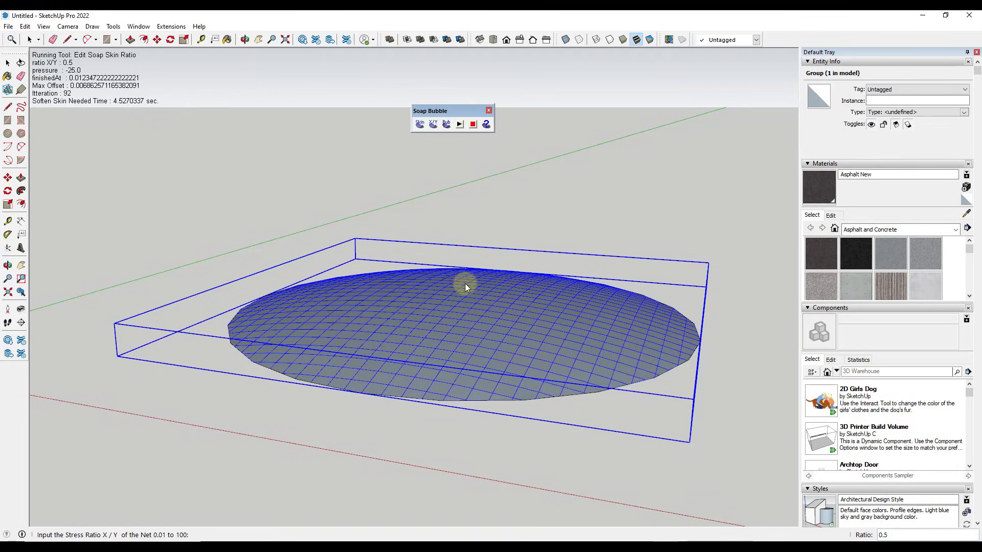
- Set the domed skin's X/Y stress ratio to 0.25 and inspect its shape from different angles
{"action": "type", "text": "0.25"}
{"action": "key", "text": "Return"}
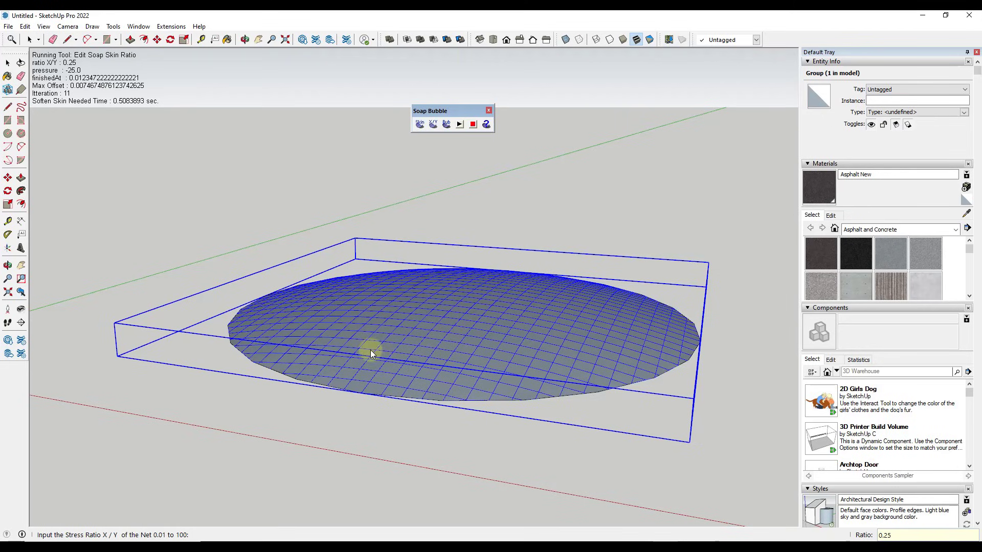
{"action": "mouse_move", "coordinate": [370, 350]}
{"action": "middle_mouse_down"}
{"action": "mouse_move", "coordinate": [418, 274]}
{"action": "mouse_move", "coordinate": [432, 193]}
{"action": "mouse_move", "coordinate": [374, 361]}
{"action": "middle_mouse_up"}
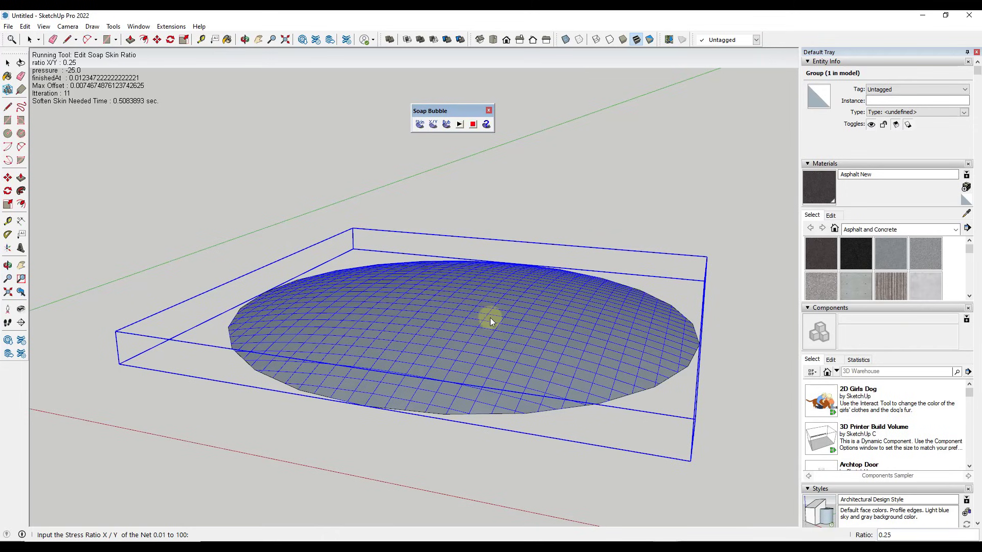
{"action": "middle_click_drag", "start_coordinate": [490, 318], "coordinate": [461, 412]}
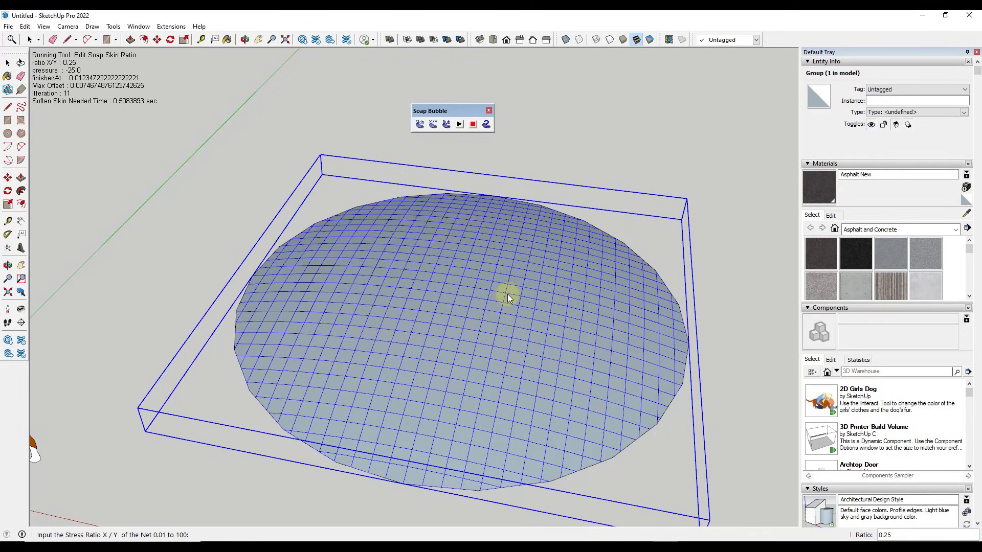
- Set the domed skin's X/Y stress ratio to 2
{"action": "type", "text": "2.0"}
{"action": "key", "text": "Return"}
{"action": "middle_click_drag", "start_coordinate": [515, 403], "coordinate": [473, 284]}
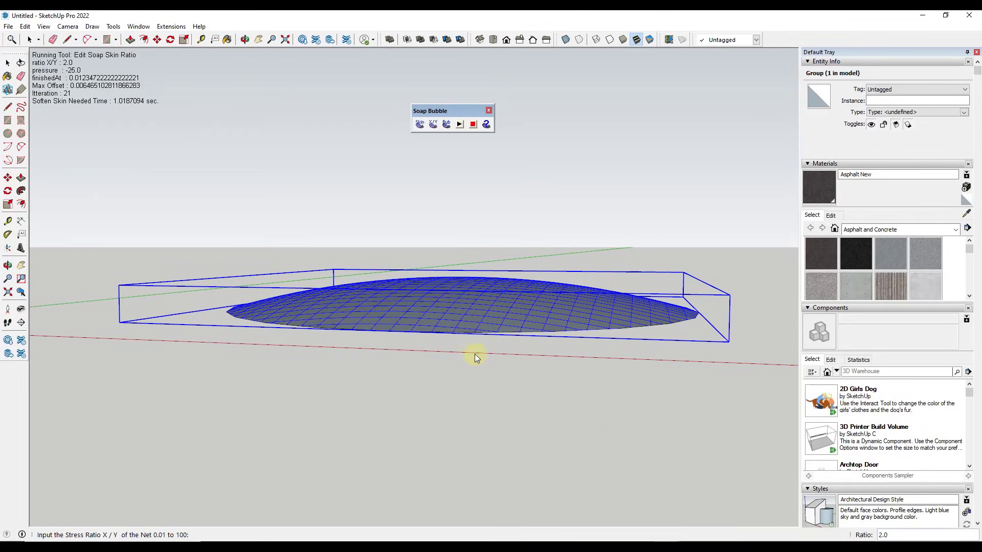
- Try an X/Y stress ratio of 0.01 on the domed skin, and undo that change
{"action": "mouse_move", "coordinate": [470, 320]}
{"action": "middle_mouse_down"}
{"action": "mouse_move", "coordinate": [462, 299]}
{"action": "mouse_move", "coordinate": [459, 326]}
{"action": "middle_mouse_up"}
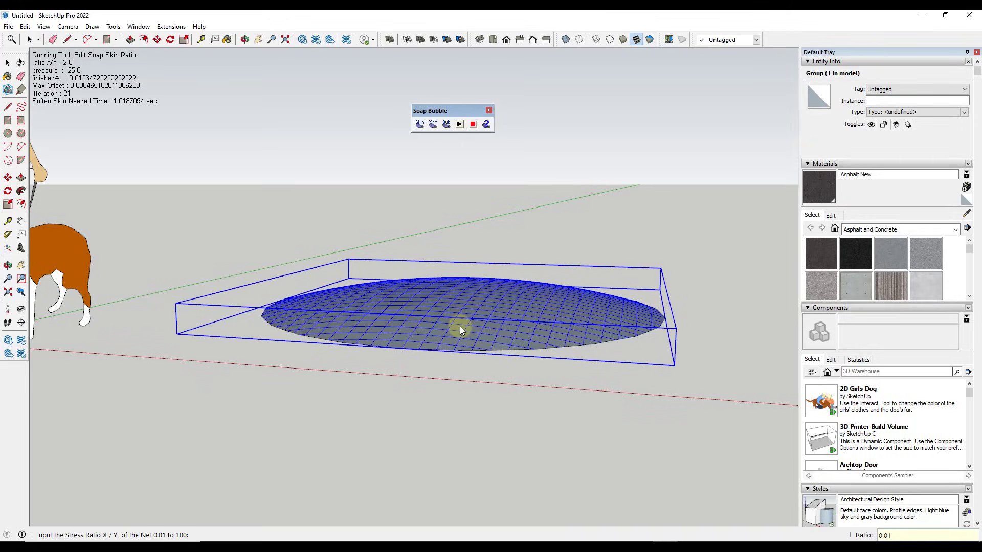
{"action": "key", "text": "Return"}
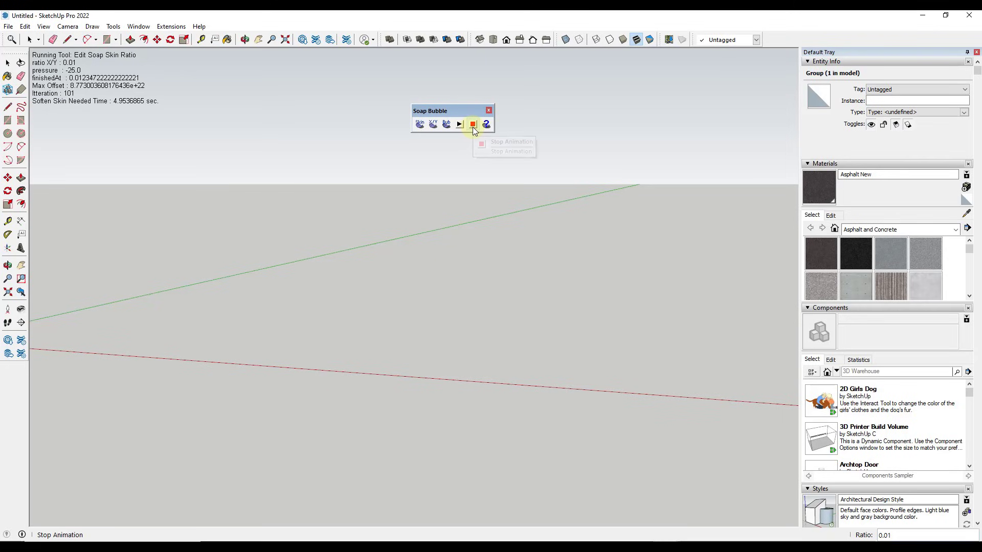
{"action": "left_click", "coordinate": [26, 28]}
{"action": "key", "text": "Escape"}
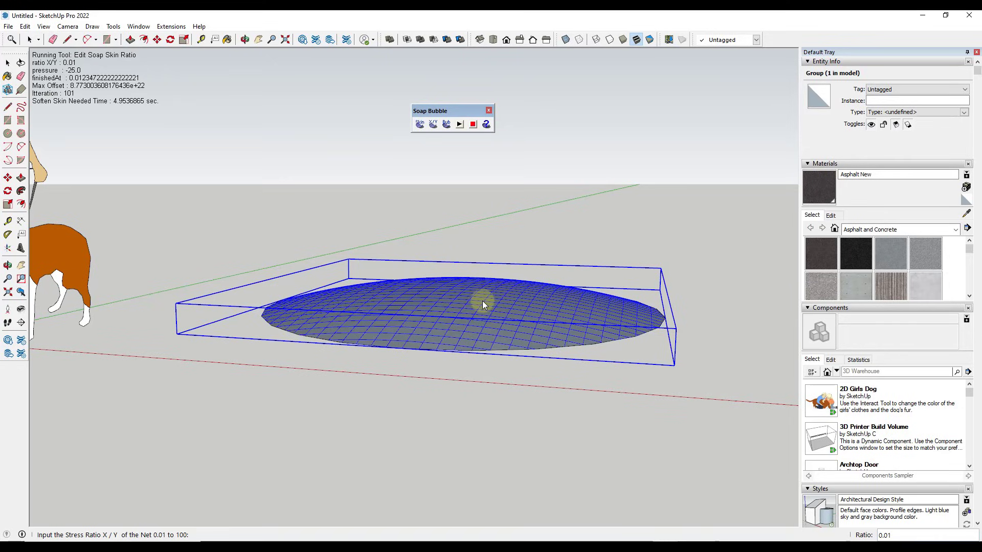
- Return the domed skin's X/Y stress ratio to 2
{"action": "left_click", "coordinate": [432, 129]}
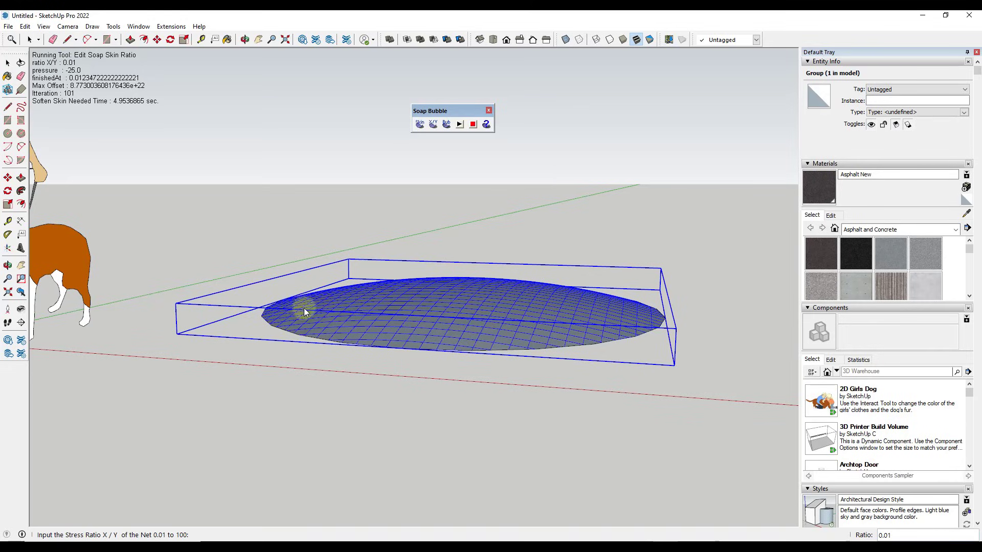
{"action": "scroll", "coordinate": [279, 289], "scroll_direction": "down", "scroll_amount": 3}
{"action": "type", "text": "2.0"}
- Select the flat crescent outline beside the dome and generate a soap skin across it with 30 net divisions
{"action": "middle_click_drag", "start_coordinate": [272, 263], "coordinate": [416, 292]}
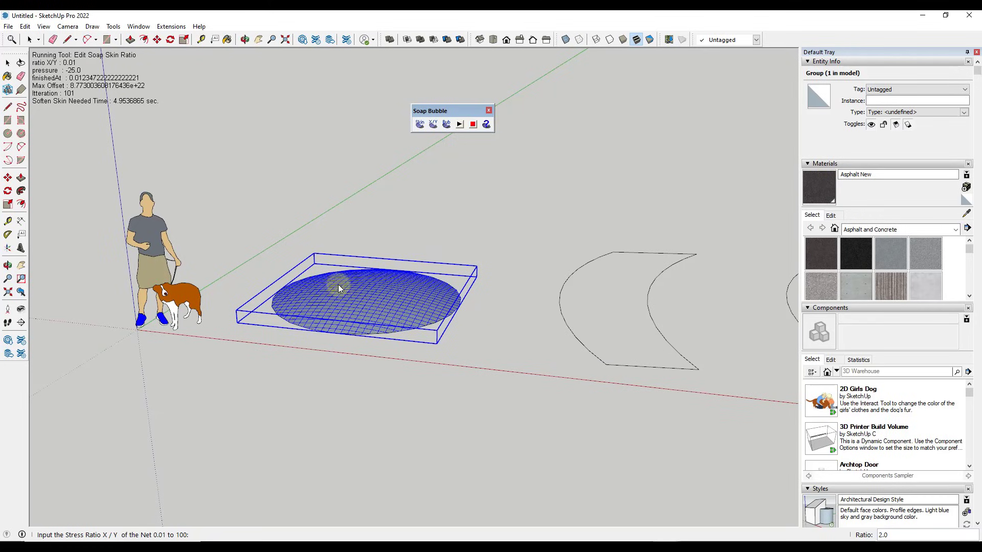
{"action": "scroll", "coordinate": [702, 262], "scroll_direction": "up", "scroll_amount": 4}
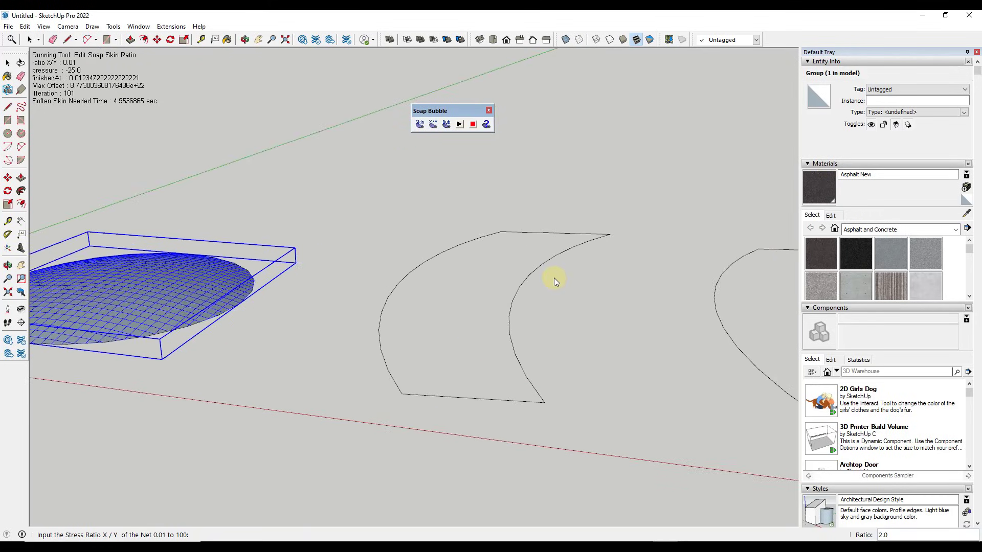
{"action": "middle_click_drag", "start_coordinate": [554, 278], "coordinate": [538, 342]}
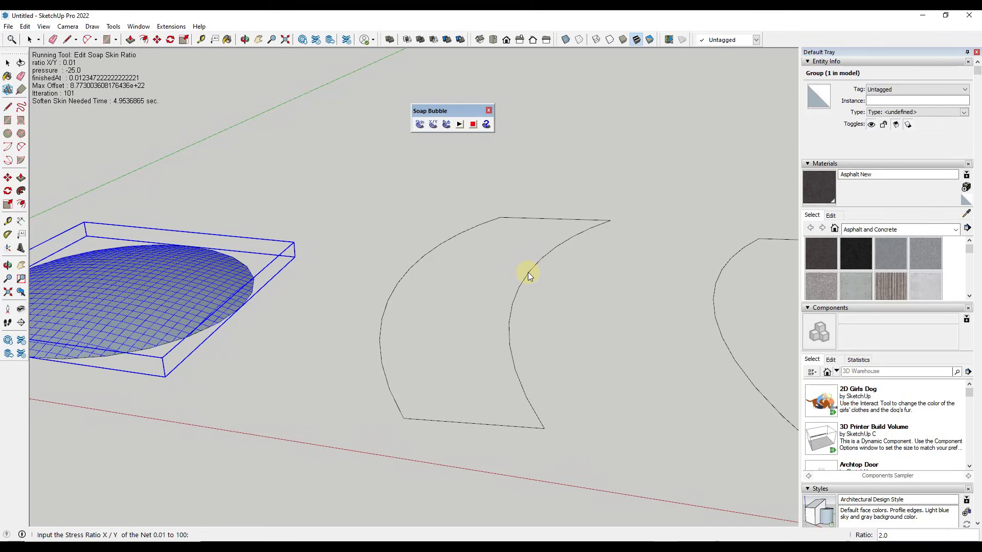
{"action": "left_click", "coordinate": [28, 38]}
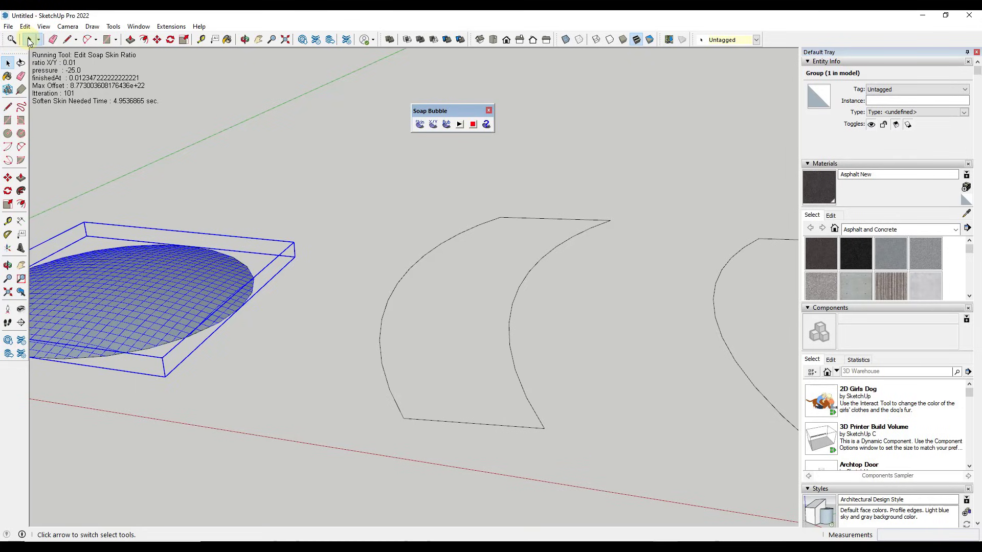
{"action": "left_click", "coordinate": [419, 228]}
{"action": "left_click_drag", "start_coordinate": [362, 171], "coordinate": [379, 233]}
{"action": "left_click_drag", "start_coordinate": [341, 195], "coordinate": [631, 464]}
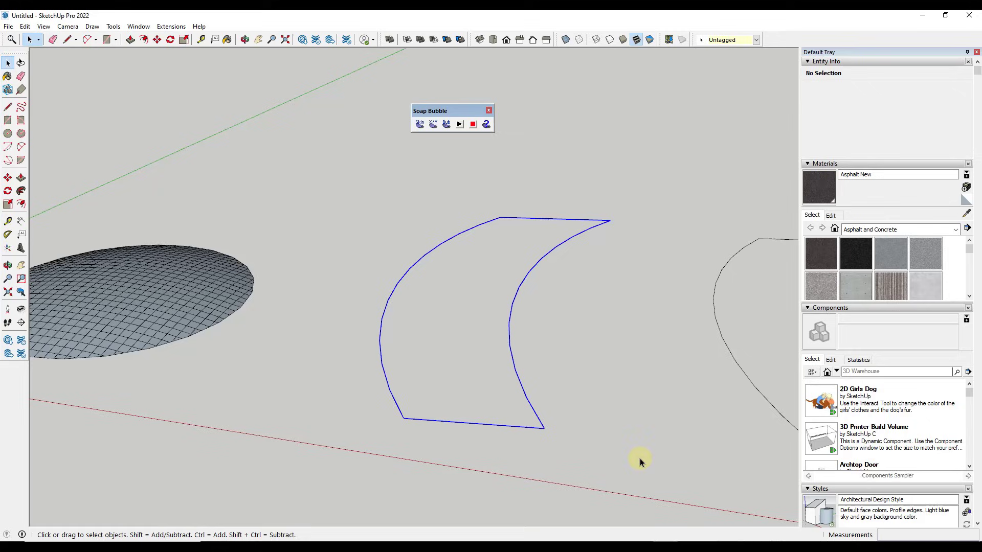
{"action": "left_click", "coordinate": [417, 126]}
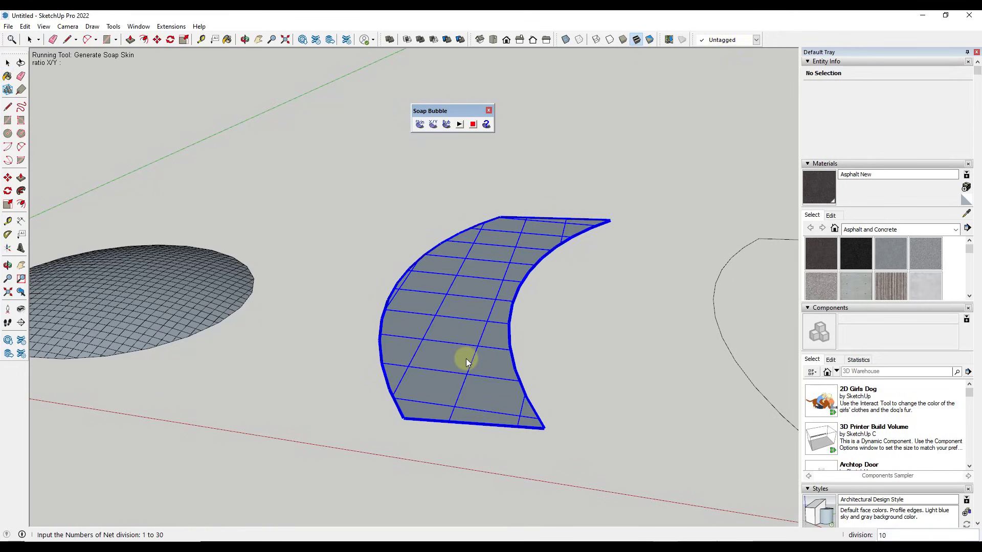
{"action": "type", "text": "30"}
{"action": "key", "text": "Return"}
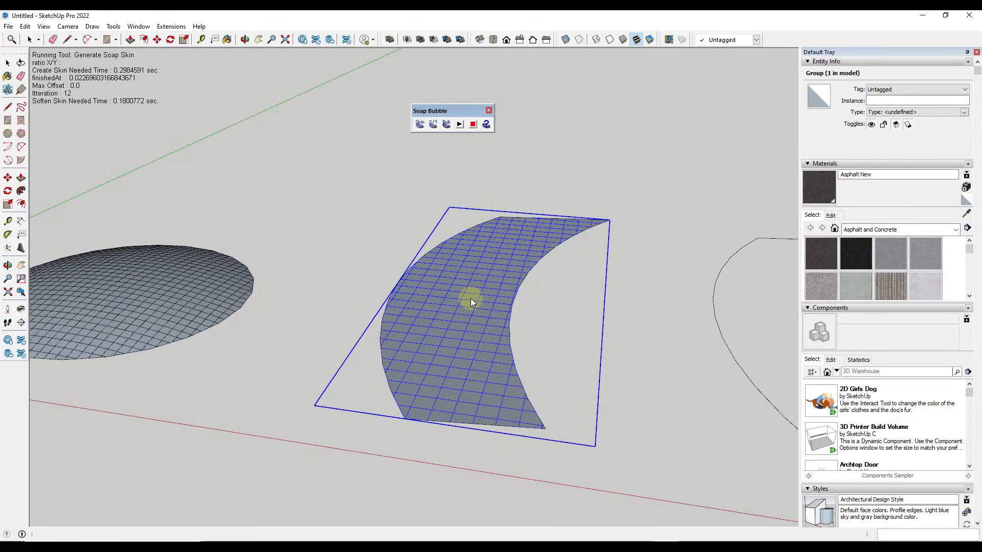
- Inflate the crescent skin with a pressure of -25, and increase the pressure to -100
{"action": "left_click", "coordinate": [446, 128]}
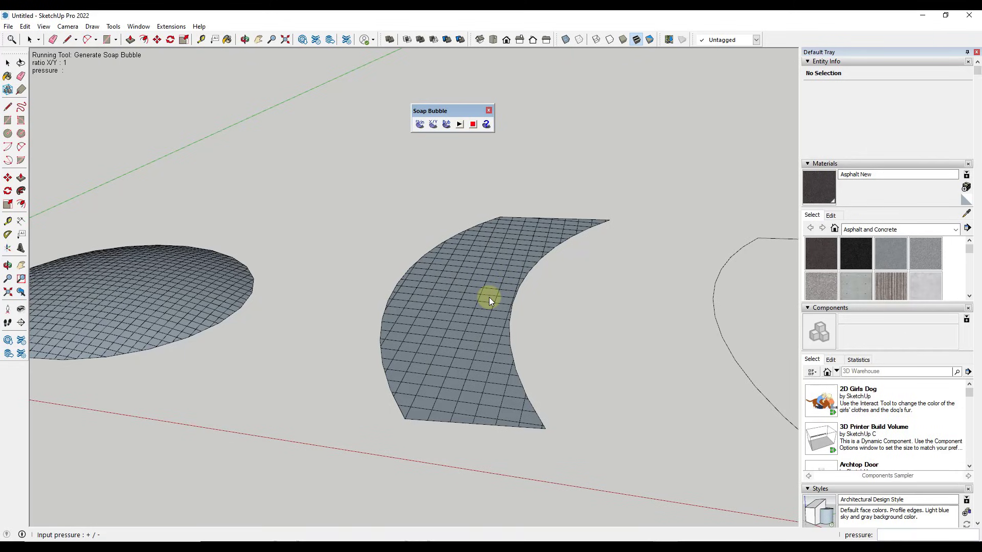
{"action": "type", "text": "-25"}
{"action": "key", "text": "Return"}
{"action": "type", "text": "-100.0"}
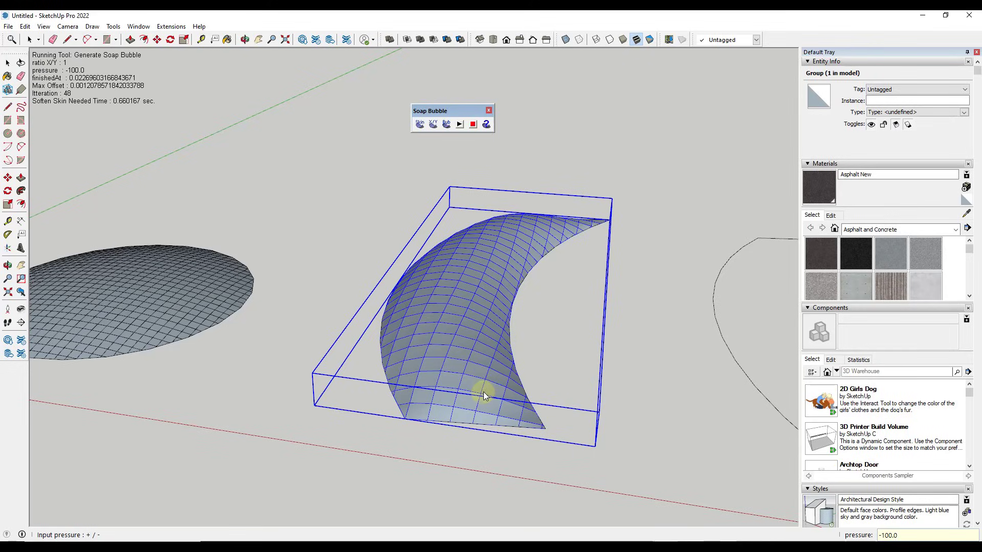
{"action": "middle_click_drag", "start_coordinate": [483, 392], "coordinate": [501, 311]}
{"action": "scroll", "coordinate": [461, 307], "scroll_direction": "up", "scroll_amount": 4}
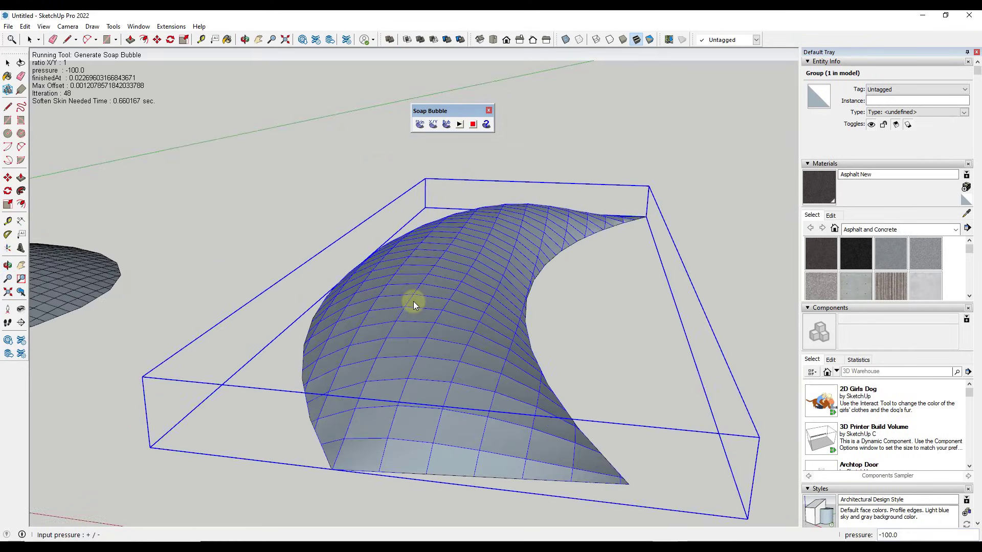
{"action": "middle_click_drag", "start_coordinate": [413, 301], "coordinate": [491, 232]}
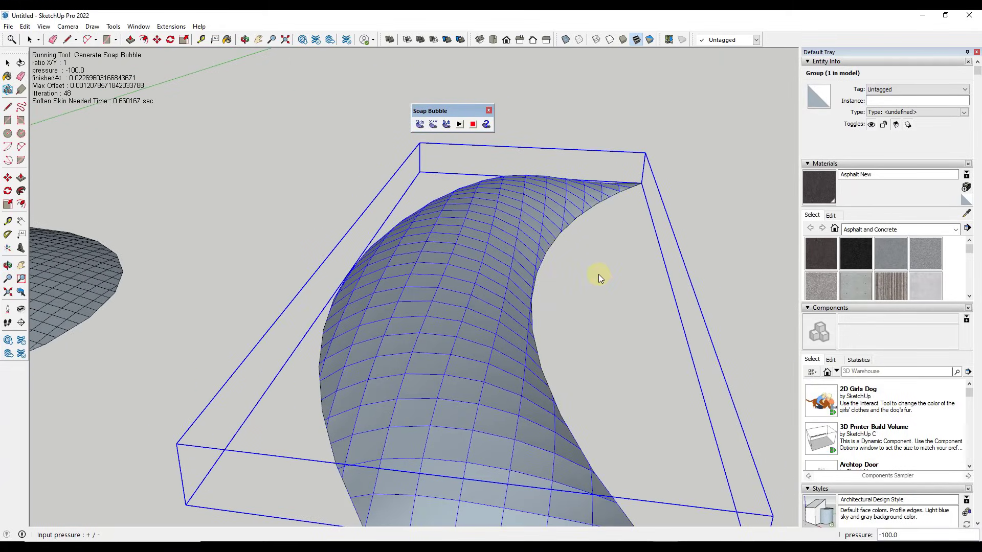
- Set the crescent skin's bubble pressure to -50 and inspect the inflated shape
{"action": "left_click", "coordinate": [29, 39]}
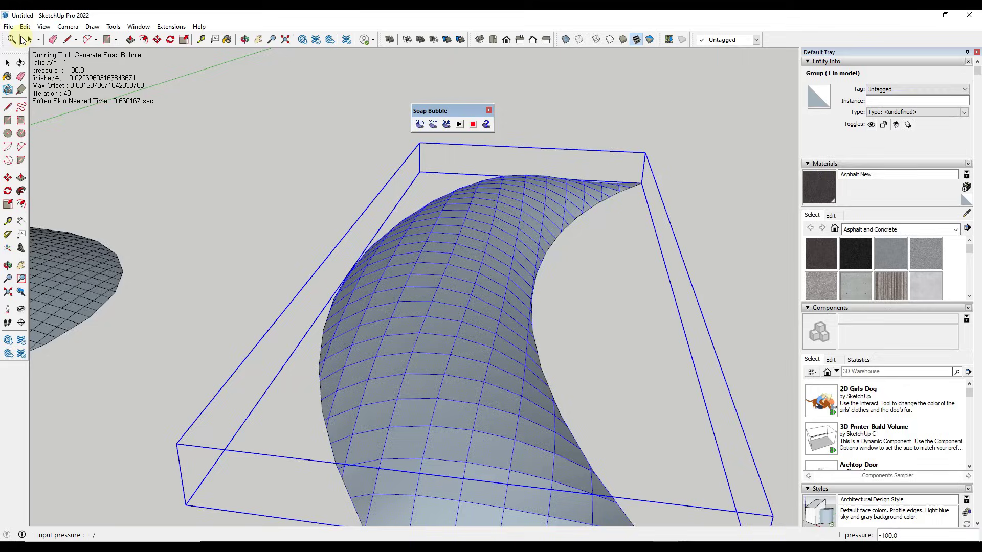
{"action": "left_click", "coordinate": [258, 182]}
{"action": "left_click", "coordinate": [489, 269]}
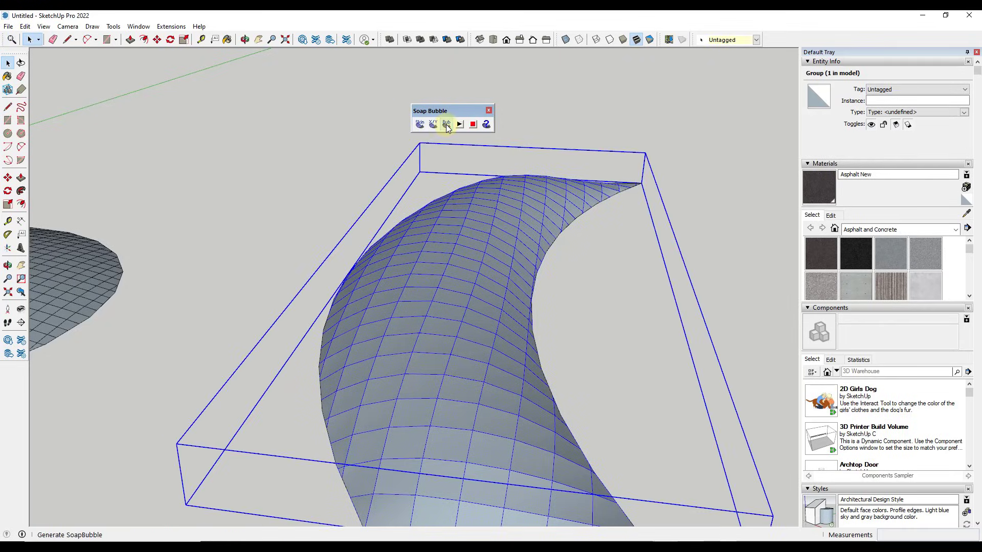
{"action": "left_click", "coordinate": [446, 126]}
{"action": "type", "text": "-50.0"}
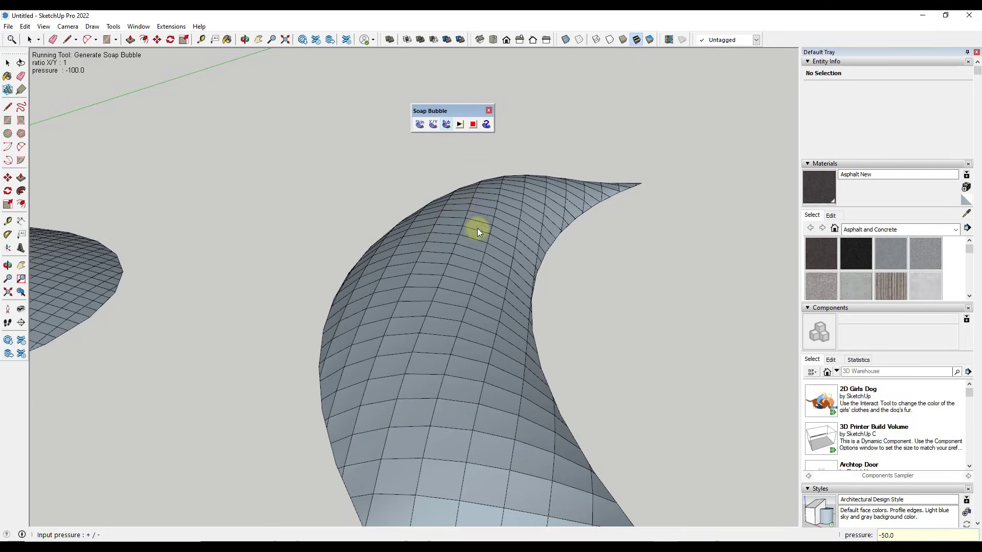
{"action": "key", "text": "Return"}
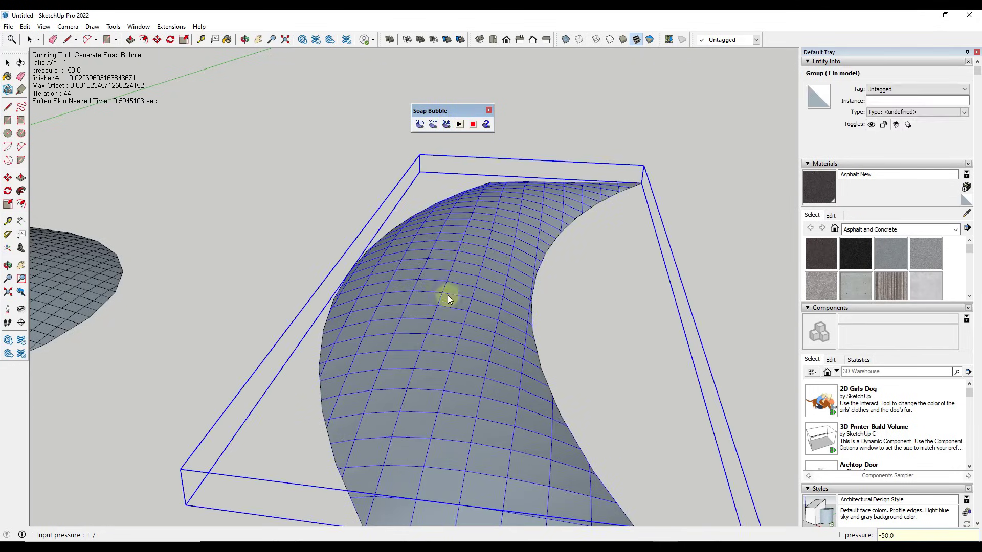
{"action": "middle_click_drag", "start_coordinate": [447, 296], "coordinate": [476, 297]}
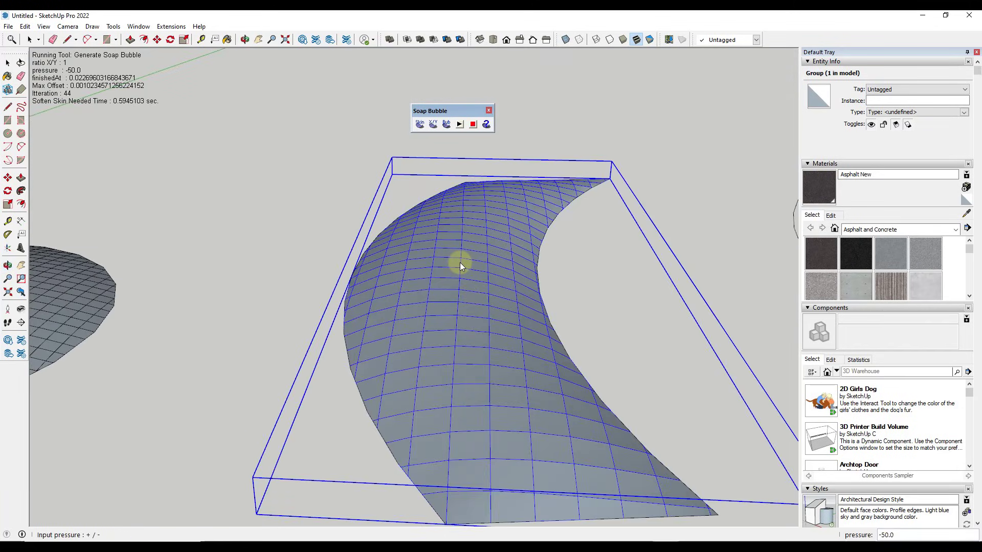
{"action": "scroll", "coordinate": [465, 265], "scroll_direction": "down", "scroll_amount": 3}
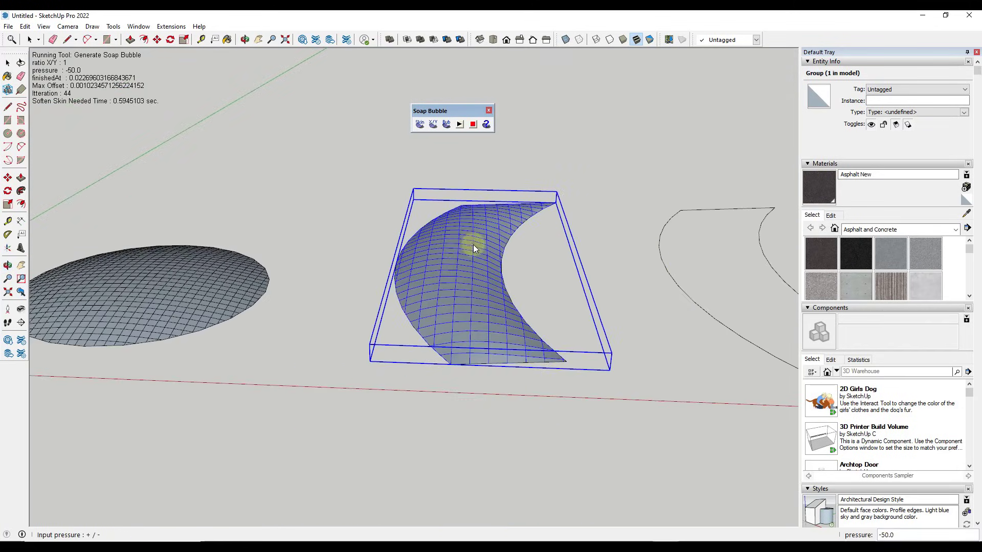
{"action": "middle_click_drag", "start_coordinate": [473, 245], "coordinate": [516, 201]}
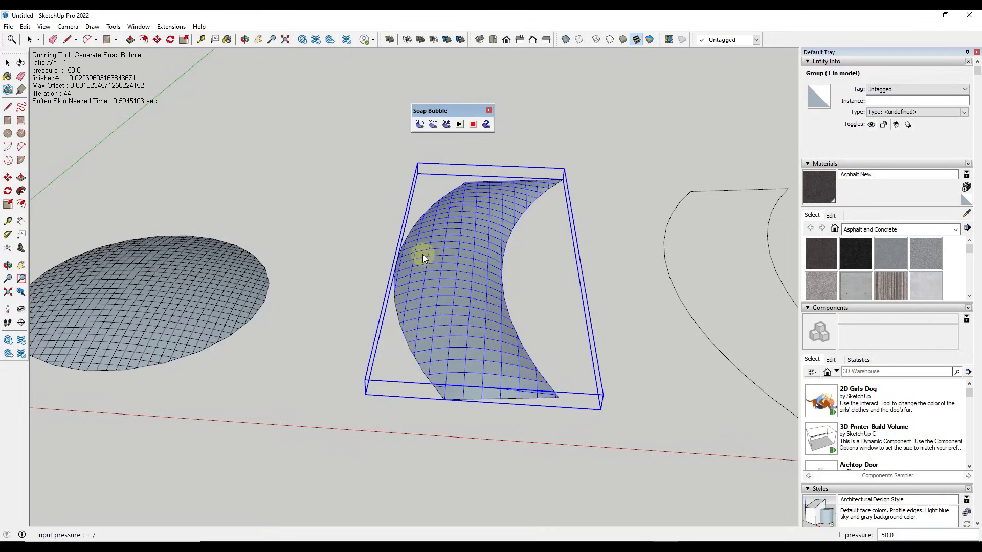
- Bring up the Sandbox tools for reshaping the second crescent outline
{"action": "scroll", "coordinate": [423, 254], "scroll_direction": "down", "scroll_amount": 5}
{"action": "scroll", "coordinate": [619, 237], "scroll_direction": "up", "scroll_amount": 5}
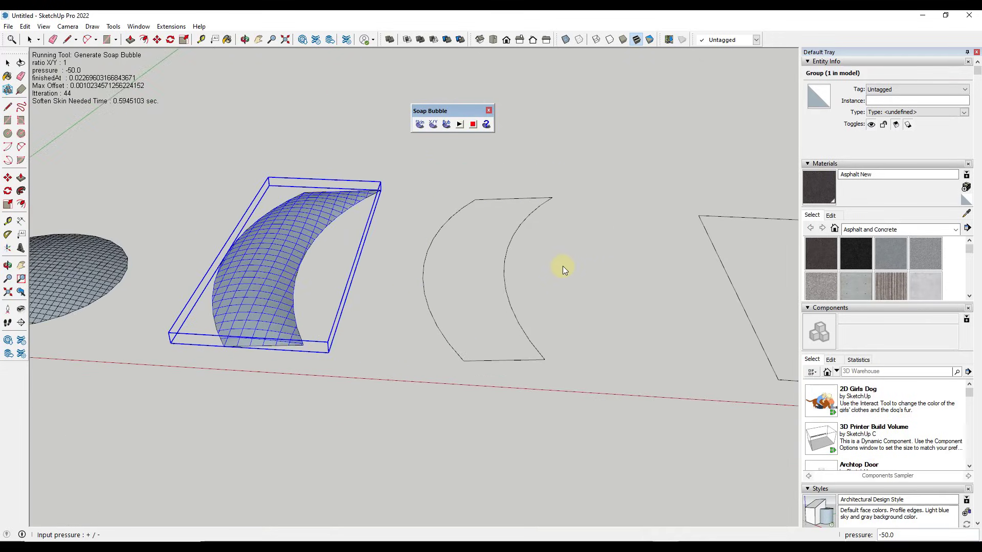
{"action": "mouse_move", "coordinate": [563, 266]}
{"action": "middle_mouse_down"}
{"action": "mouse_move", "coordinate": [532, 222]}
{"action": "mouse_move", "coordinate": [547, 212]}
{"action": "middle_mouse_up"}
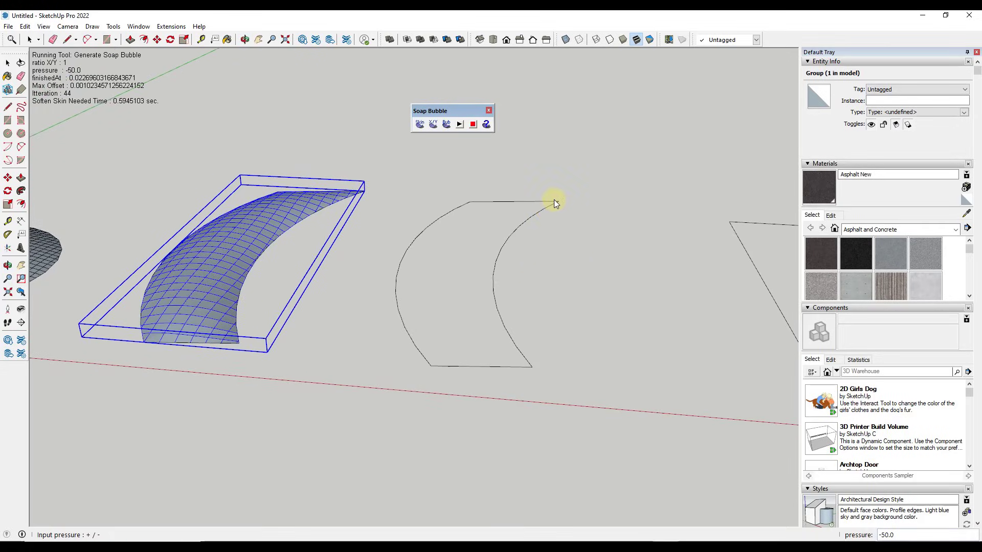
{"action": "right_click", "coordinate": [800, 35]}
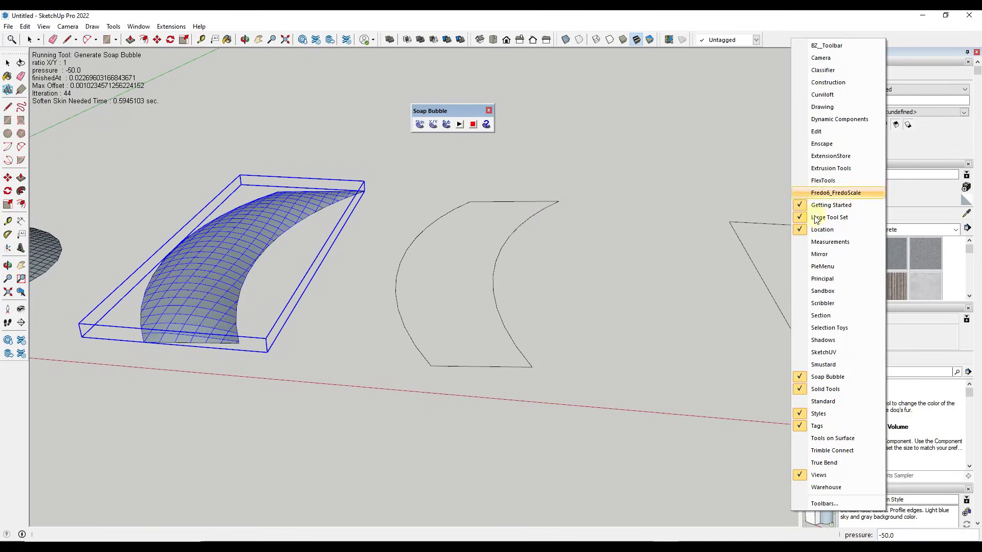
{"action": "left_click", "coordinate": [823, 291]}
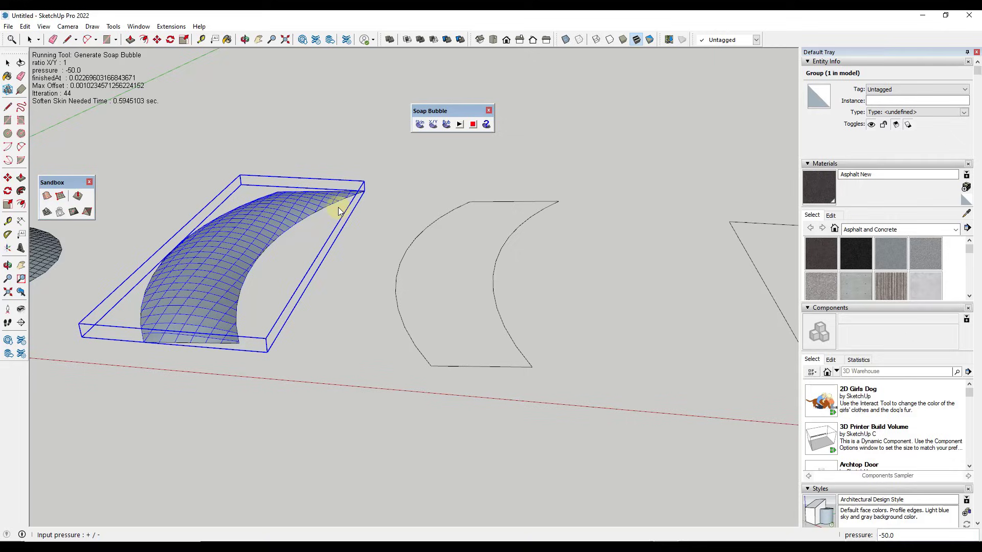
- Using Smoove with a 15' radius, raise the second crescent outline's far edge about 3' 11" and lower its near edge
{"action": "left_click", "coordinate": [78, 197]}
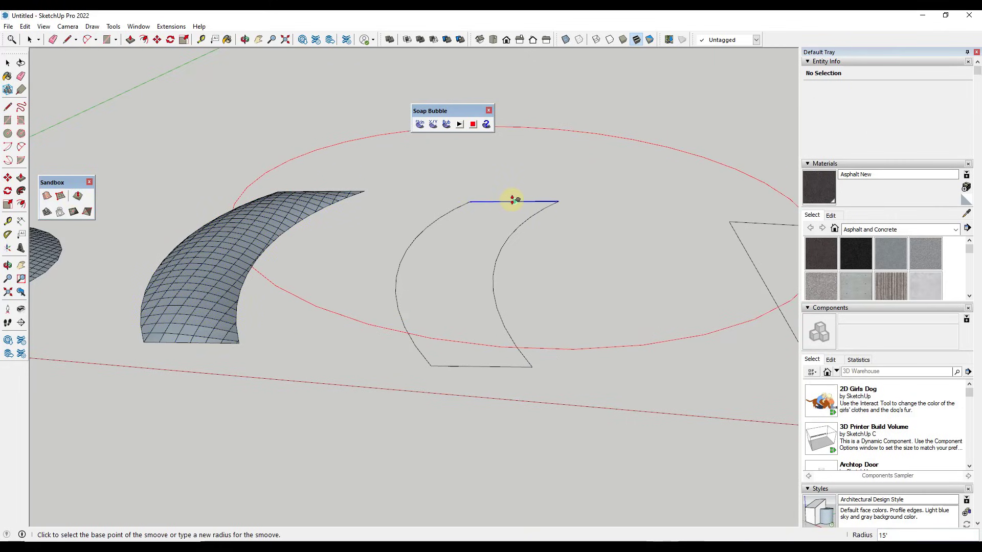
{"action": "left_click", "coordinate": [513, 199]}
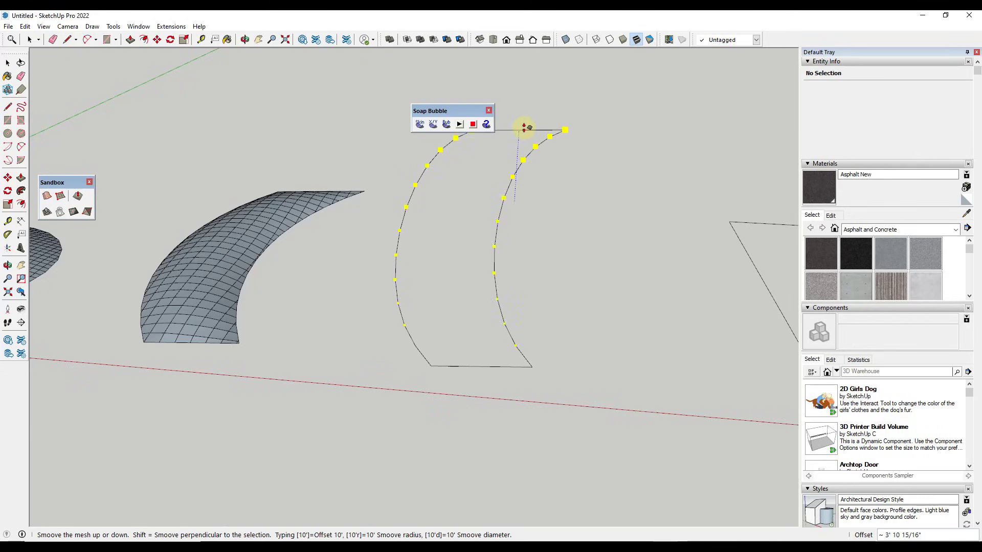
{"action": "left_click", "coordinate": [524, 127]}
{"action": "left_click", "coordinate": [490, 366]}
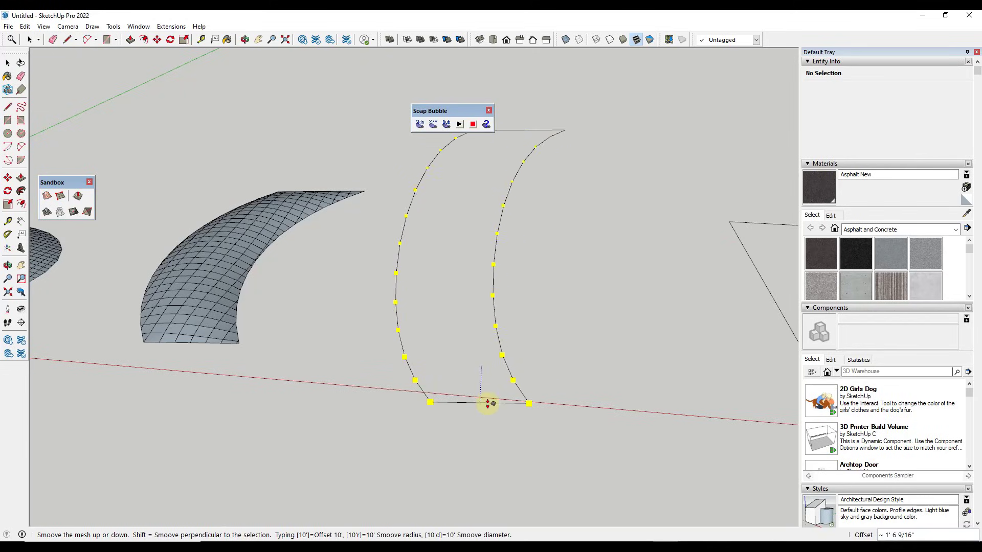
{"action": "left_click", "coordinate": [532, 382]}
{"action": "left_click", "coordinate": [536, 382]}
{"action": "left_click", "coordinate": [599, 377]}
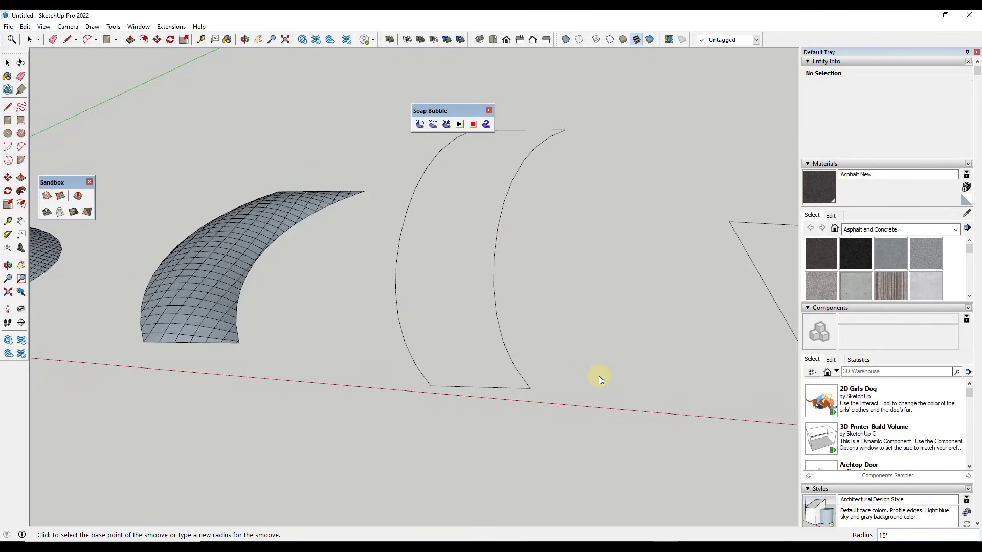
- Select the whole bent crescent outline and generate a soap skin across it
{"action": "middle_click_drag", "start_coordinate": [598, 376], "coordinate": [469, 379]}
{"action": "scroll", "coordinate": [456, 176], "scroll_direction": "down", "scroll_amount": 3}
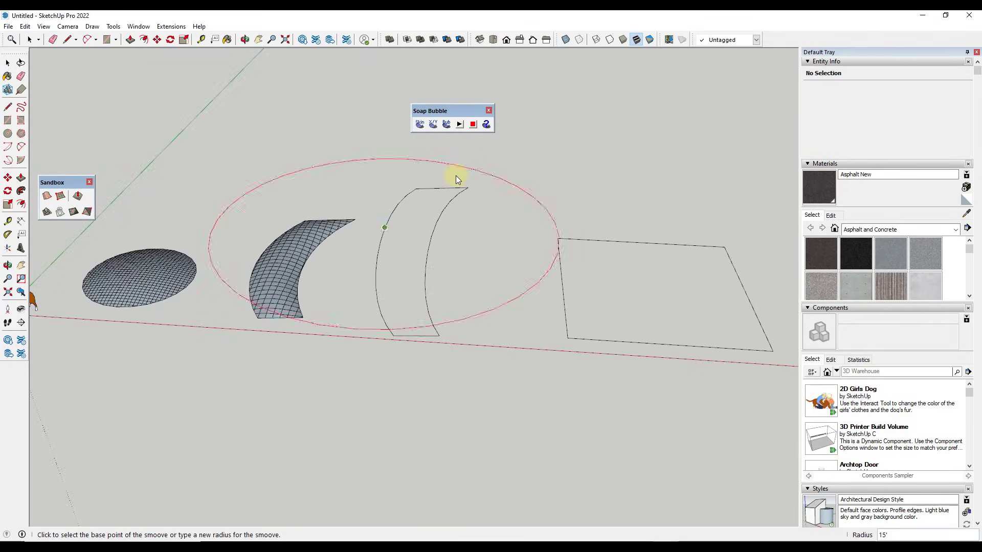
{"action": "scroll", "coordinate": [330, 235], "scroll_direction": "up", "scroll_amount": 2}
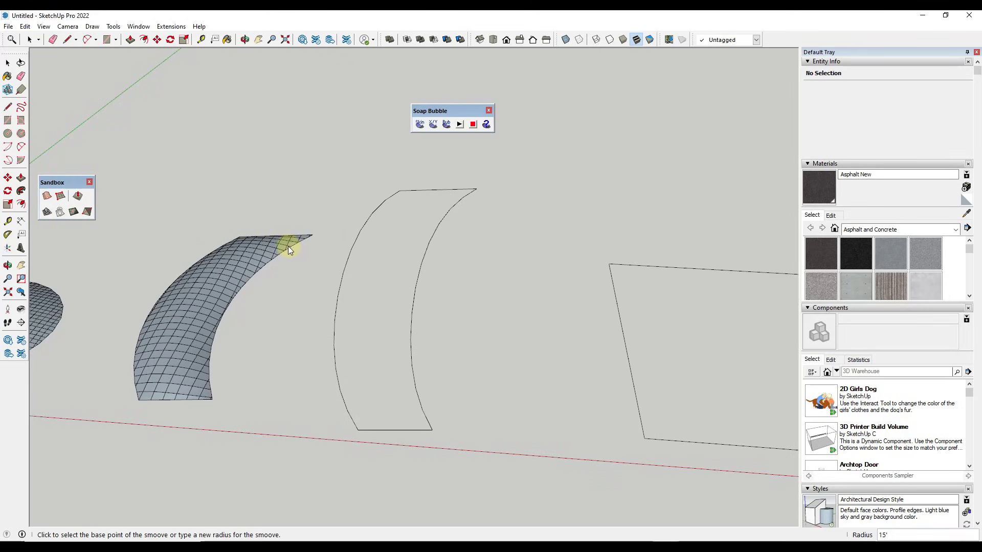
{"action": "middle_click_drag", "start_coordinate": [288, 249], "coordinate": [317, 207]}
{"action": "left_click", "coordinate": [29, 39]}
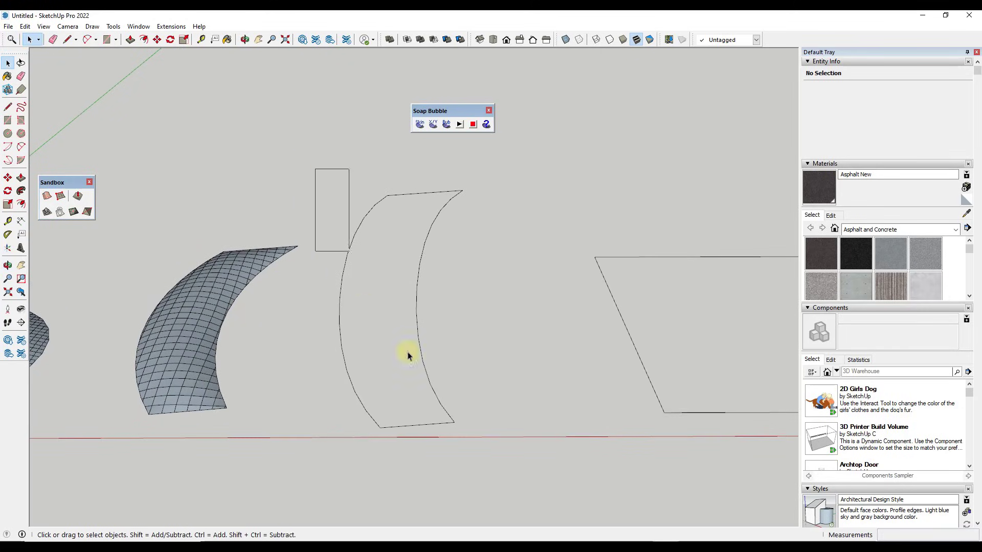
{"action": "left_click_drag", "start_coordinate": [407, 352], "coordinate": [534, 472]}
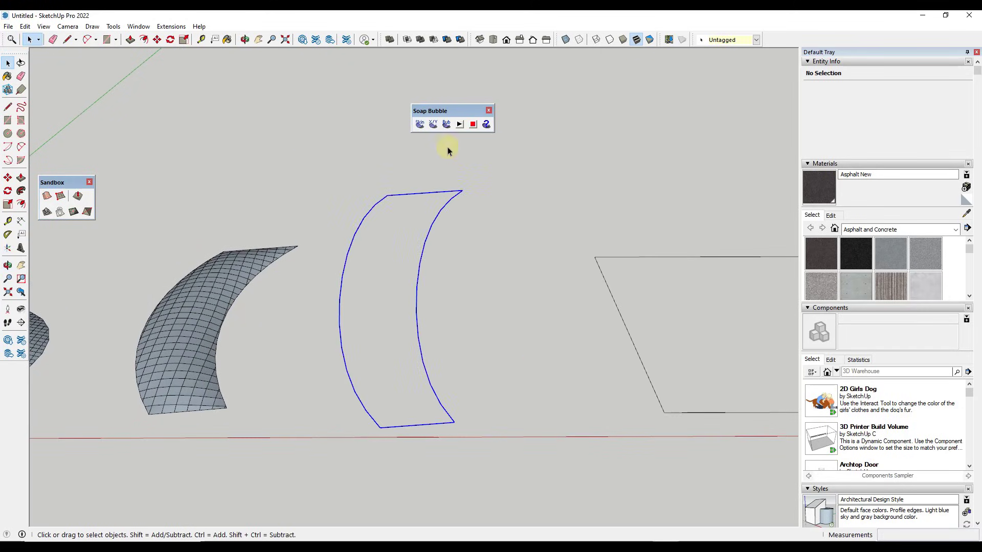
{"action": "left_click", "coordinate": [419, 128]}
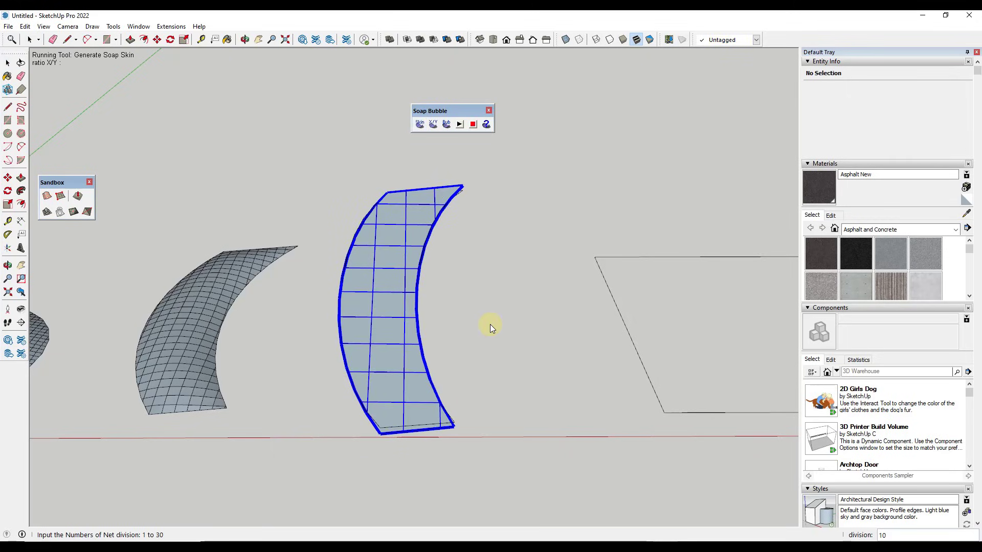
{"action": "key", "text": "Return"}
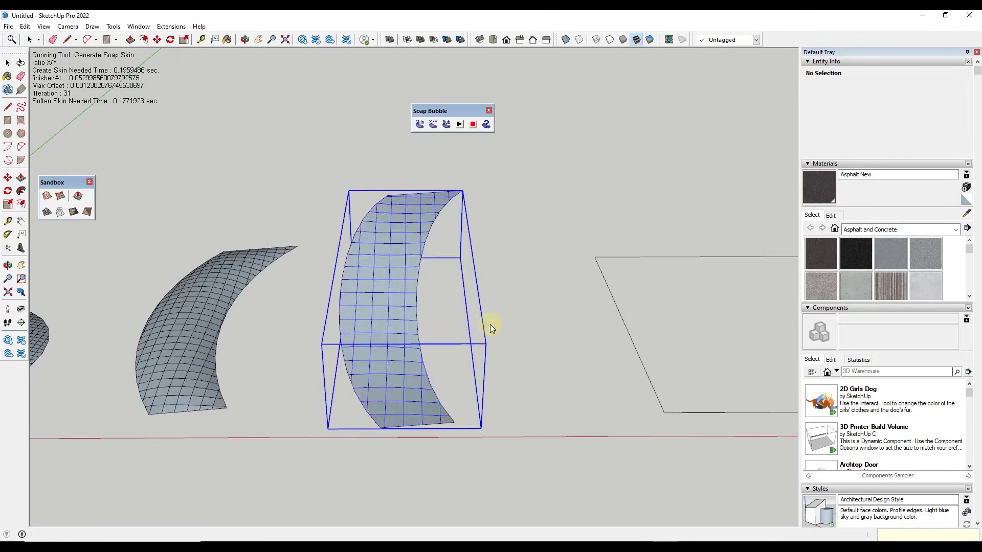
{"action": "middle_click_drag", "start_coordinate": [500, 343], "coordinate": [351, 363]}
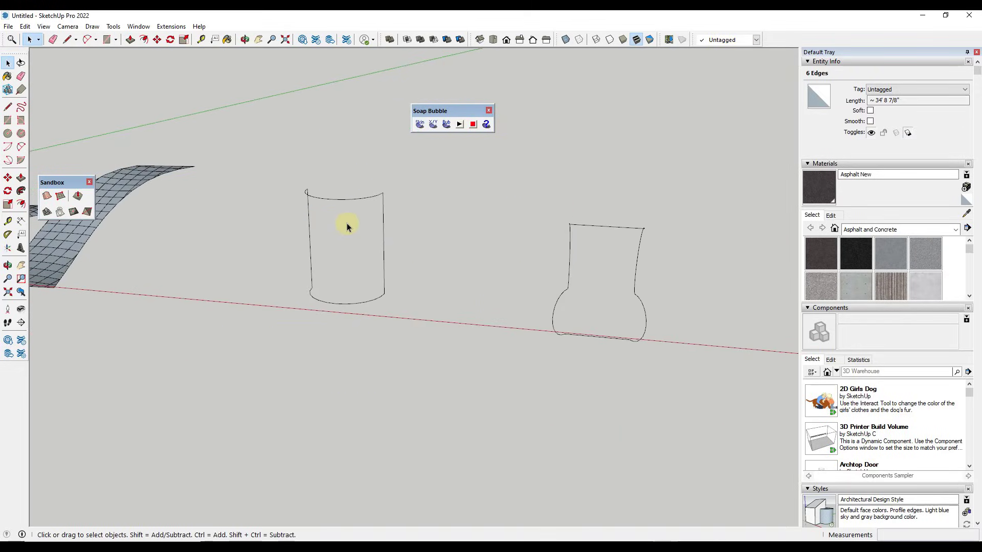
- Erase the two straight vertical edges joining the upper and lower arcs of the curved outline
{"action": "left_click", "coordinate": [346, 241]}
{"action": "mouse_move", "coordinate": [345, 256]}
{"action": "middle_mouse_down"}
{"action": "mouse_move", "coordinate": [245, 193]}
{"action": "mouse_move", "coordinate": [351, 263]}
{"action": "mouse_move", "coordinate": [129, 222]}
{"action": "mouse_move", "coordinate": [336, 256]}
{"action": "mouse_move", "coordinate": [333, 240]}
{"action": "middle_mouse_up"}
{"action": "scroll", "coordinate": [333, 213], "scroll_direction": "up", "scroll_amount": 3}
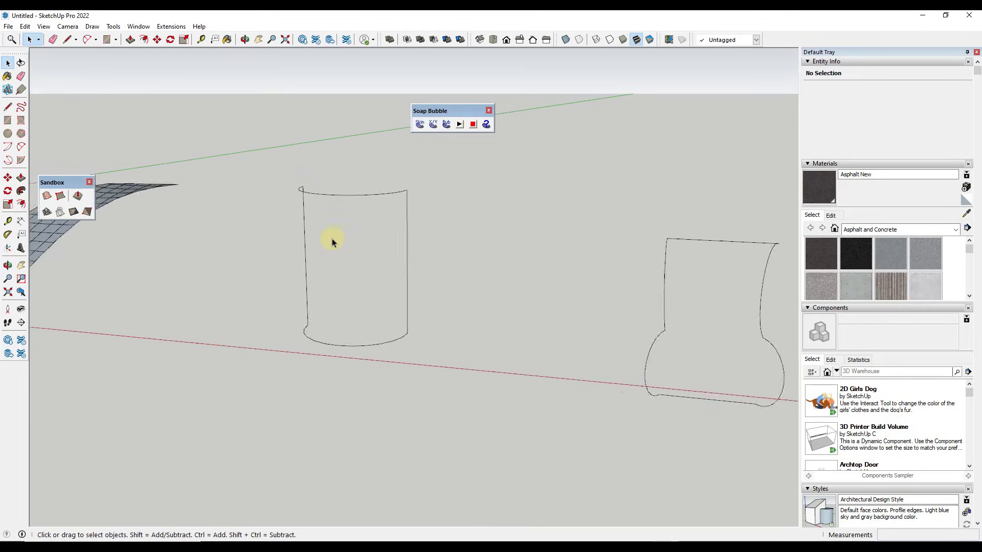
{"action": "scroll", "coordinate": [317, 217], "scroll_direction": "down", "scroll_amount": 1}
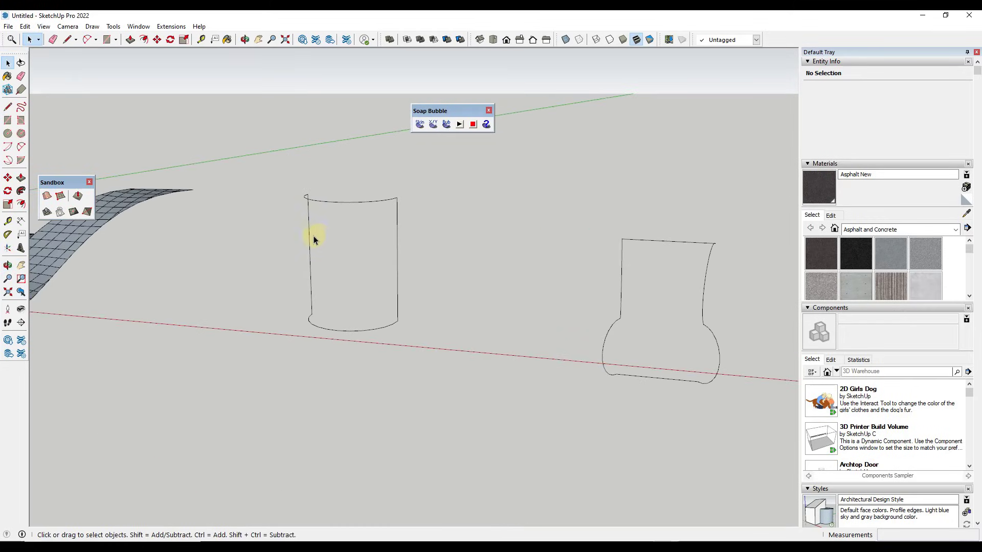
{"action": "key", "text": "e"}
{"action": "left_click_drag", "start_coordinate": [311, 238], "coordinate": [403, 240]}
{"action": "key", "text": "space"}
- Draw two vertical lines connecting the matching endpoints of the upper and lower arcs to close the outline
{"action": "key", "text": "l"}
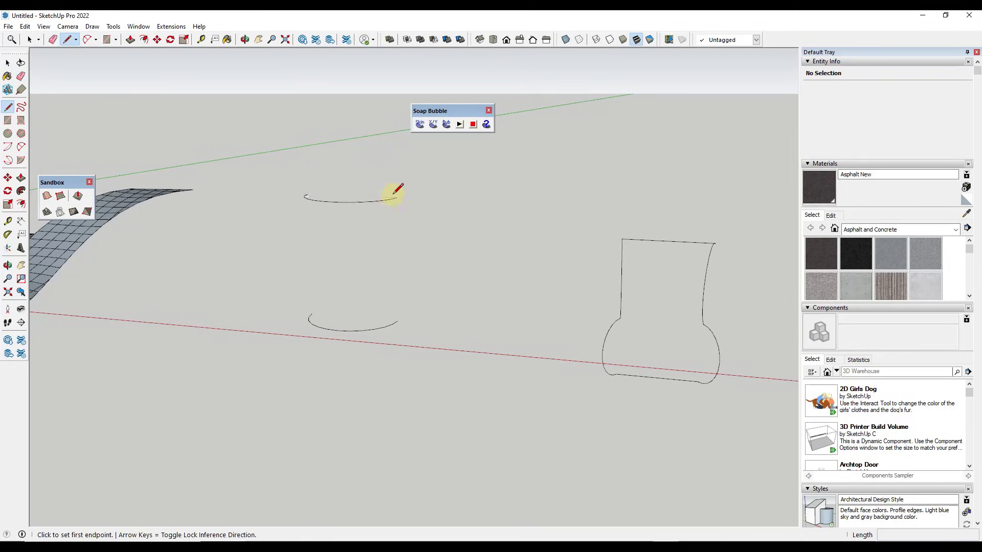
{"action": "left_click", "coordinate": [396, 198]}
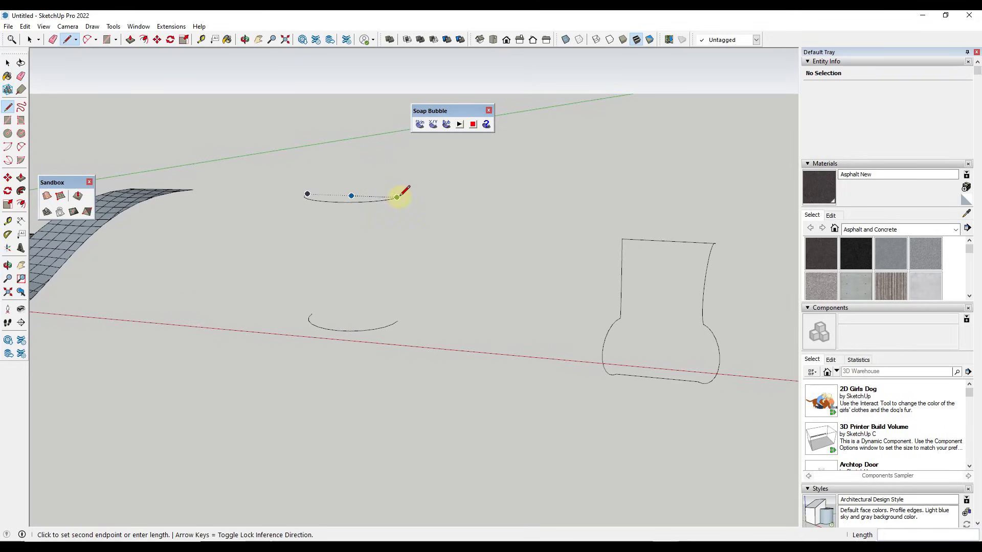
{"action": "left_click", "coordinate": [397, 320]}
{"action": "key", "text": "space"}
{"action": "key", "text": "l"}
{"action": "left_click", "coordinate": [309, 318]}
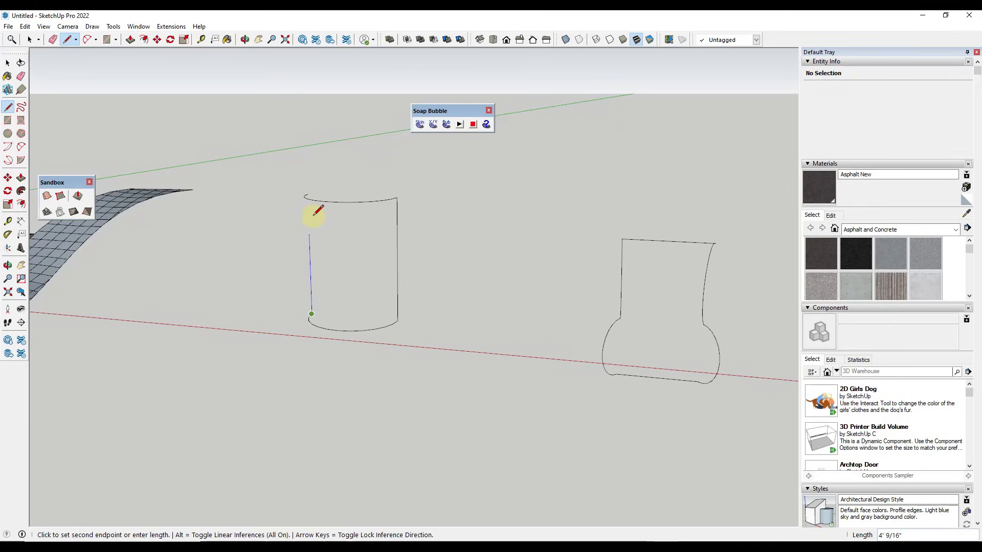
{"action": "left_click", "coordinate": [306, 196]}
{"action": "key", "text": "space"}
- Select the entire closed arc outline and generate a soap skin across it with 30 divisions
{"action": "left_click_drag", "start_coordinate": [267, 160], "coordinate": [465, 368]}
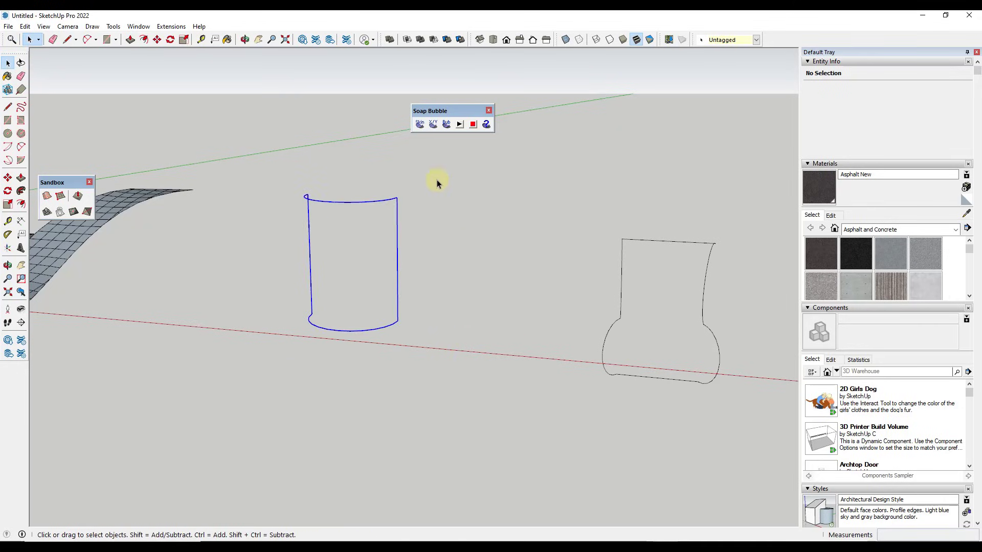
{"action": "left_click", "coordinate": [419, 123]}
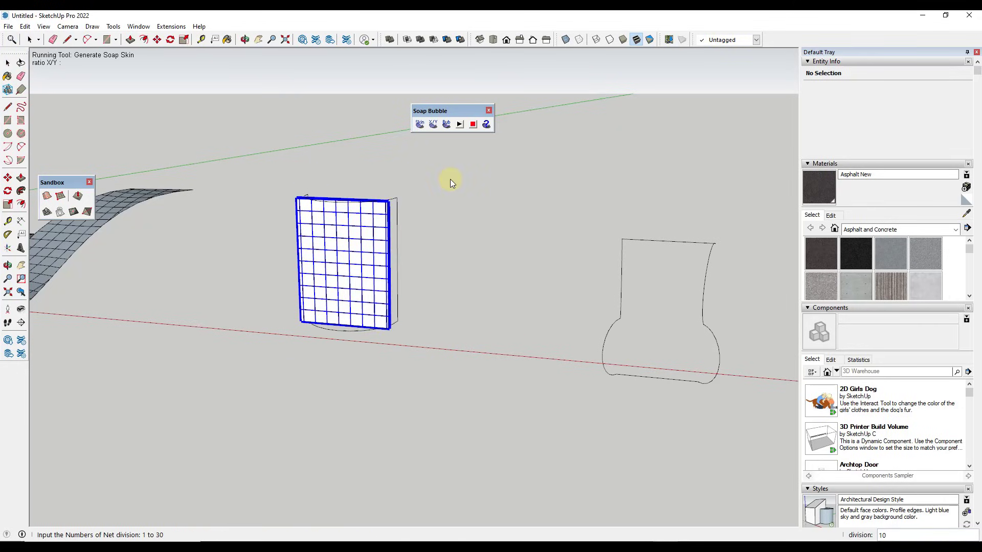
{"action": "type", "text": "30"}
{"action": "key", "text": "Return"}
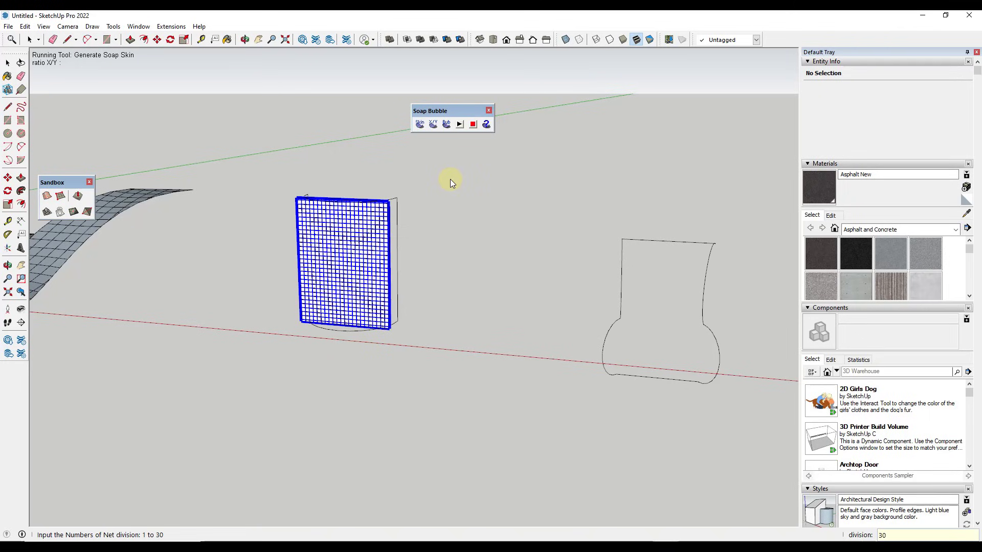
{"action": "middle_click_drag", "start_coordinate": [440, 245], "coordinate": [336, 235]}
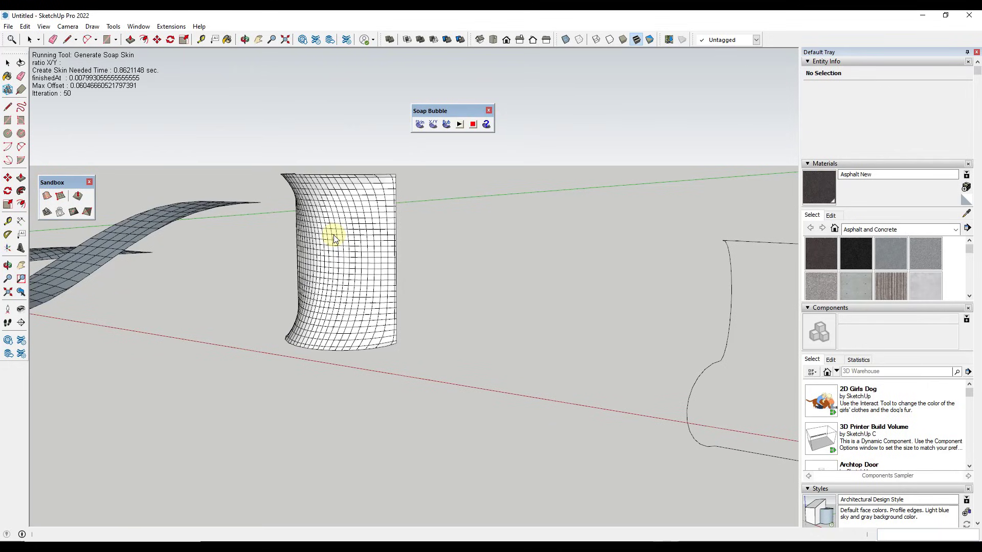
{"action": "middle_click_drag", "start_coordinate": [351, 225], "coordinate": [313, 237]}
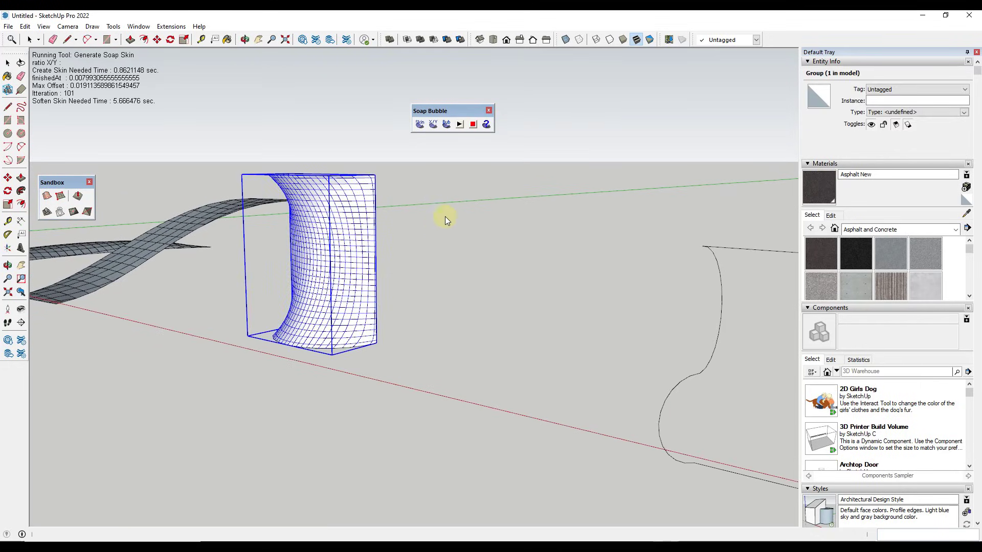
- Apply a bubble pressure of 25.0 to the skin on the arc outline and inspect its shape
{"action": "left_click", "coordinate": [445, 125]}
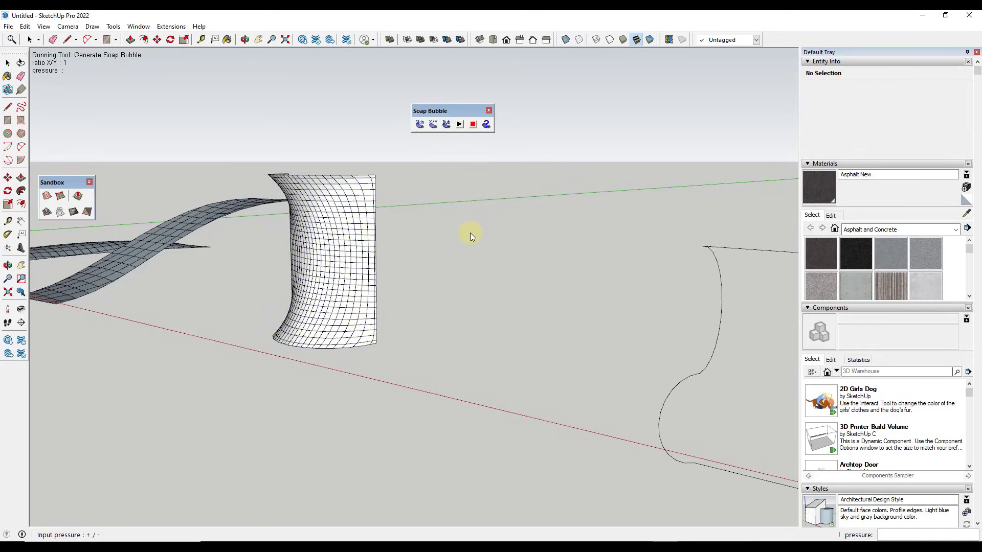
{"action": "type", "text": "25.0"}
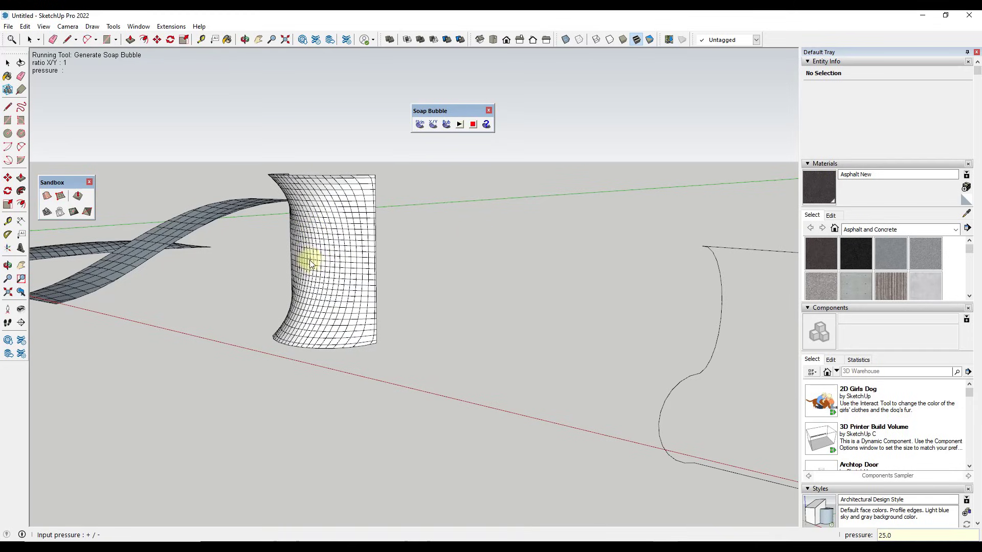
{"action": "key", "text": "Return"}
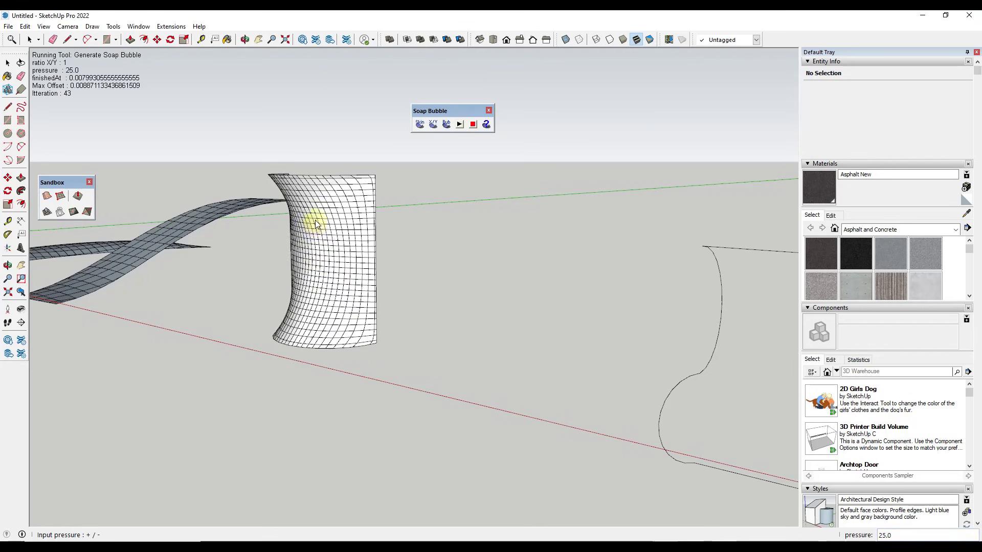
{"action": "middle_click_drag", "start_coordinate": [351, 261], "coordinate": [377, 258]}
{"action": "scroll", "coordinate": [349, 265], "scroll_direction": "up", "scroll_amount": 2}
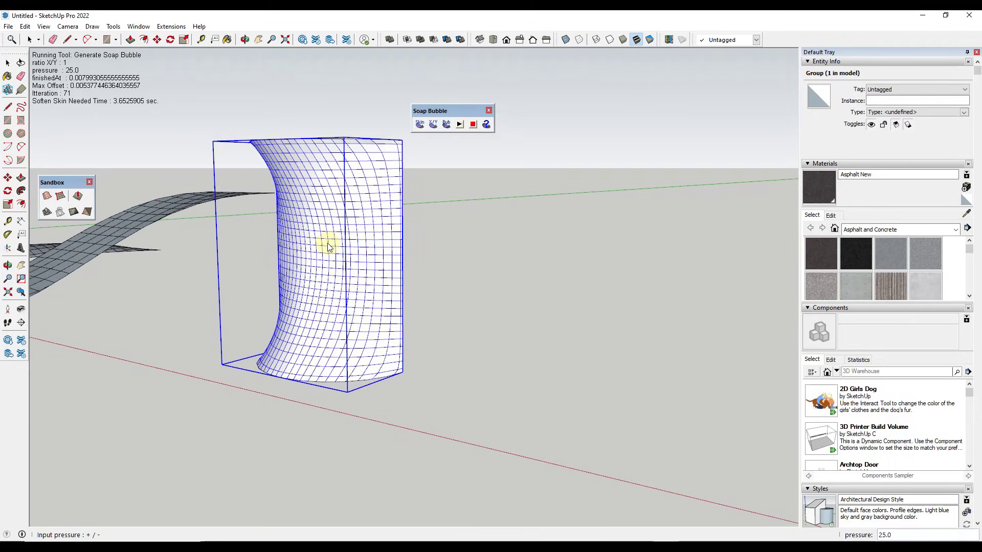
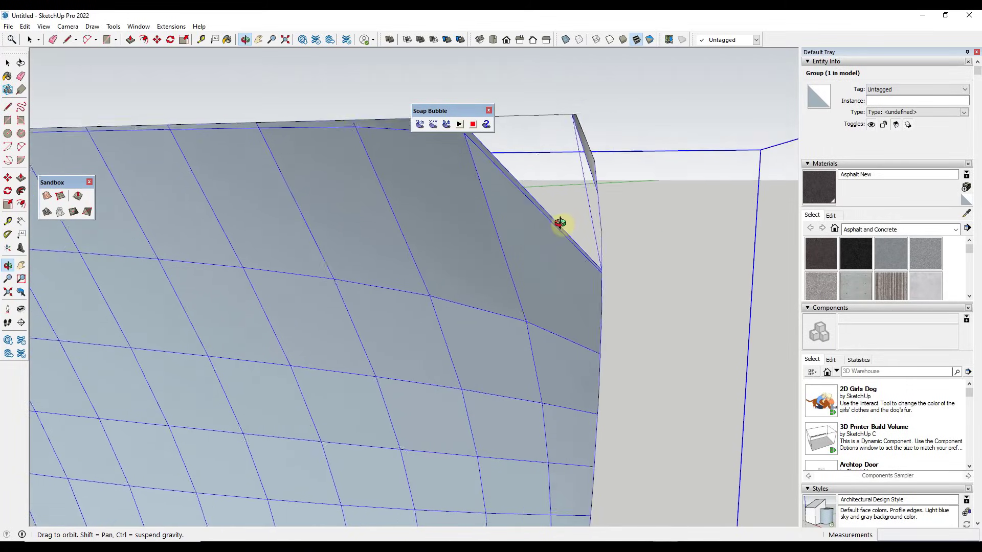
- Examine the upper corner of the flared-base skin to see how its mesh meets the curved outline
{"action": "left_click", "coordinate": [419, 124]}
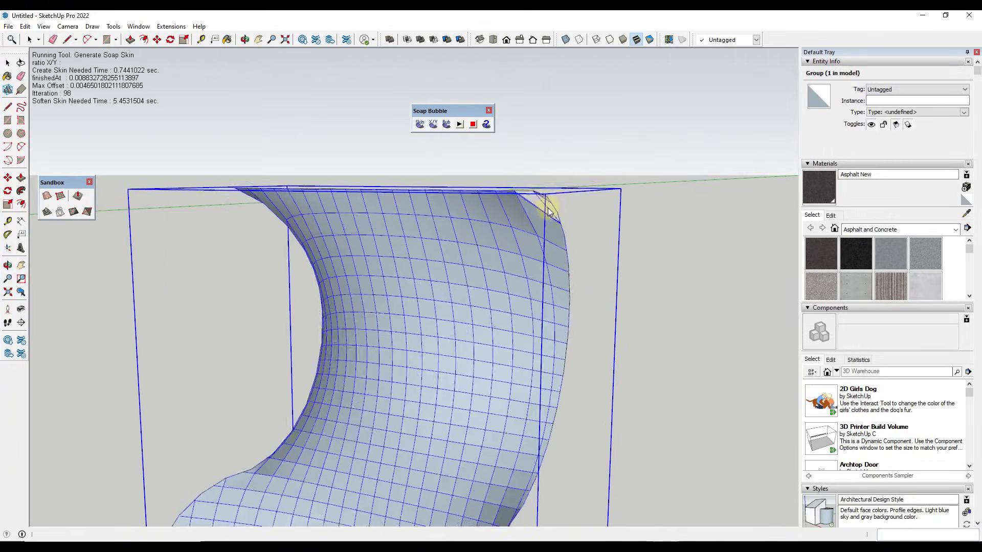
{"action": "middle_click_drag", "start_coordinate": [549, 212], "coordinate": [355, 199]}
{"action": "scroll", "coordinate": [355, 196], "scroll_direction": "up", "scroll_amount": 3}
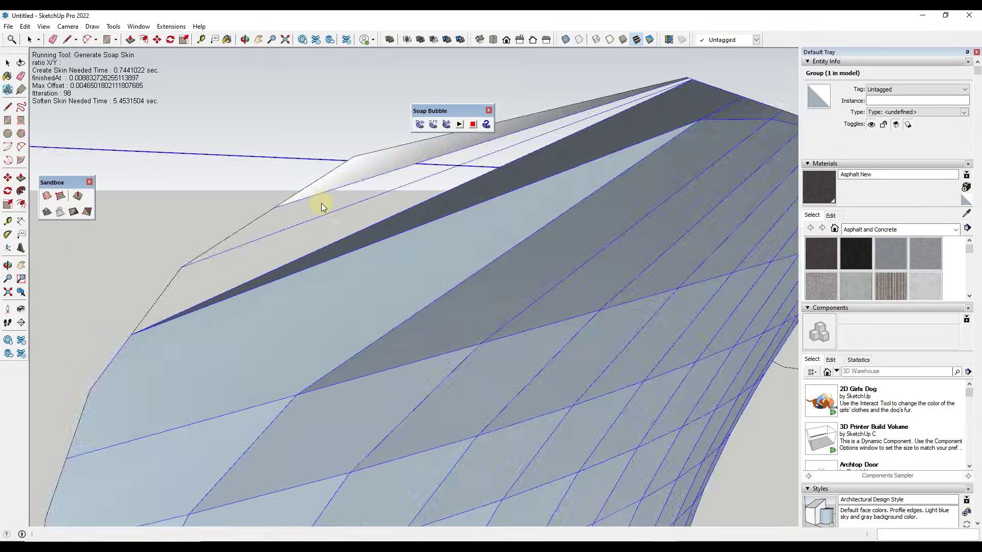
{"action": "scroll", "coordinate": [339, 300], "scroll_direction": "down", "scroll_amount": 5}
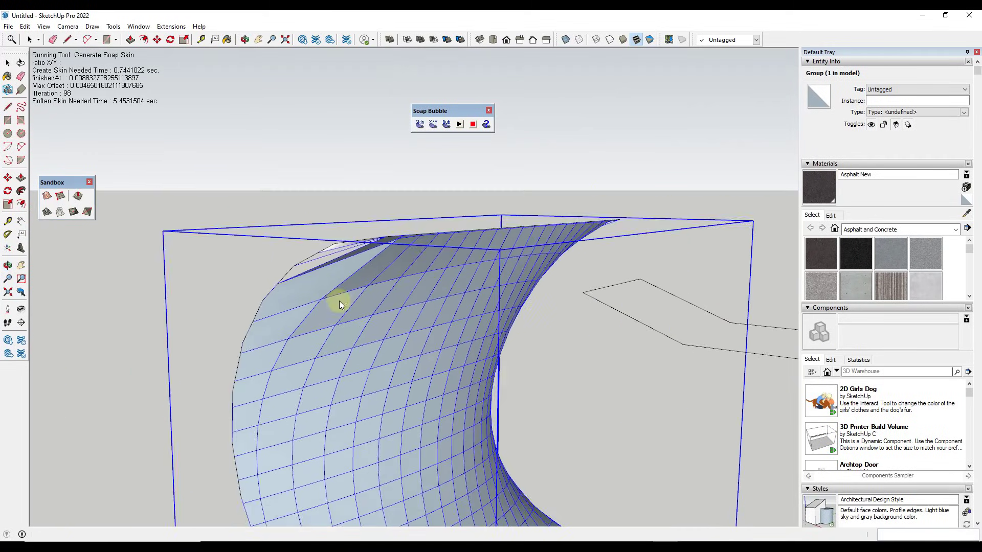
{"action": "middle_click_drag", "start_coordinate": [344, 291], "coordinate": [289, 375]}
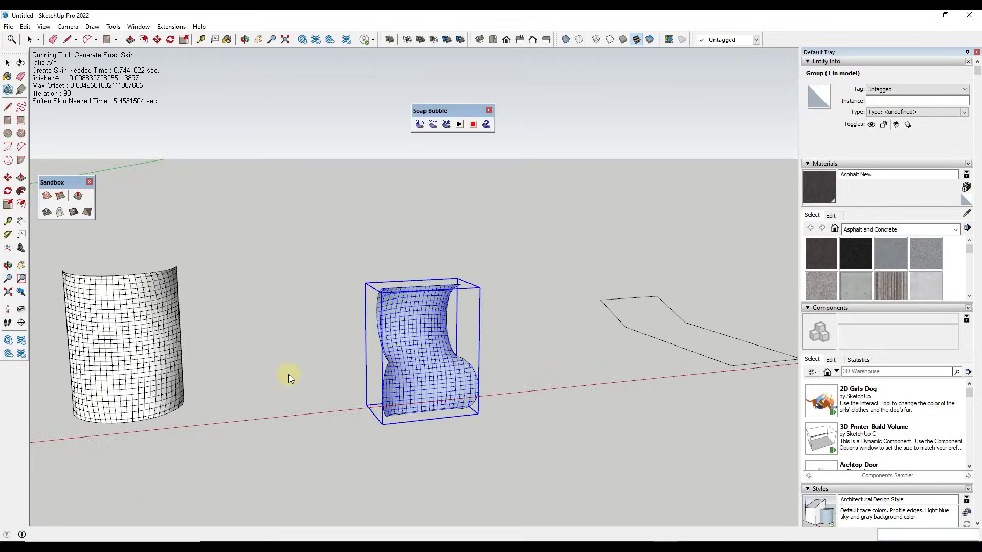
- Select the six-edged bent outline and generate a soap skin across it with 10 divisions
{"action": "scroll", "coordinate": [527, 393], "scroll_direction": "down", "scroll_amount": 3}
{"action": "middle_click_drag", "start_coordinate": [527, 392], "coordinate": [283, 245]}
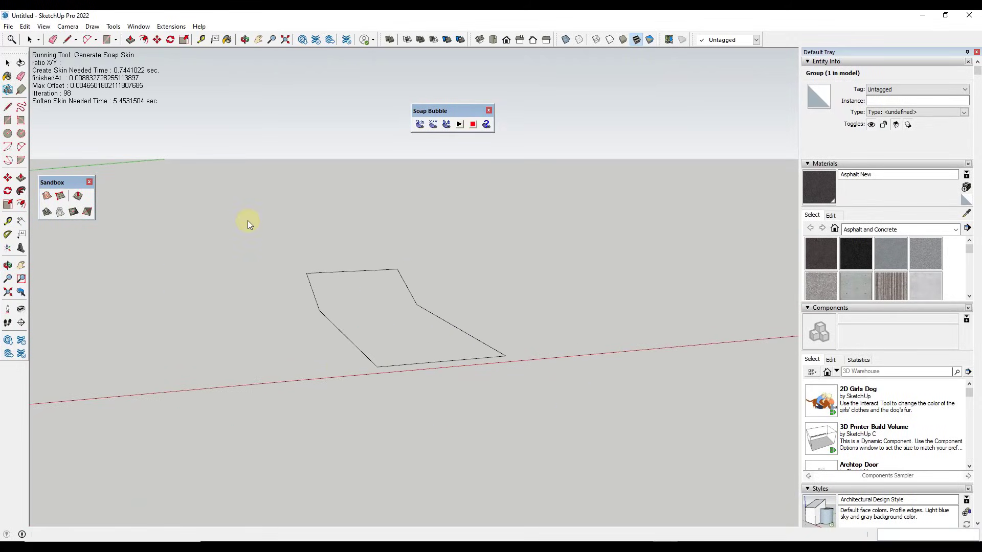
{"action": "left_click", "coordinate": [29, 40]}
{"action": "left_click_drag", "start_coordinate": [260, 247], "coordinate": [511, 407]}
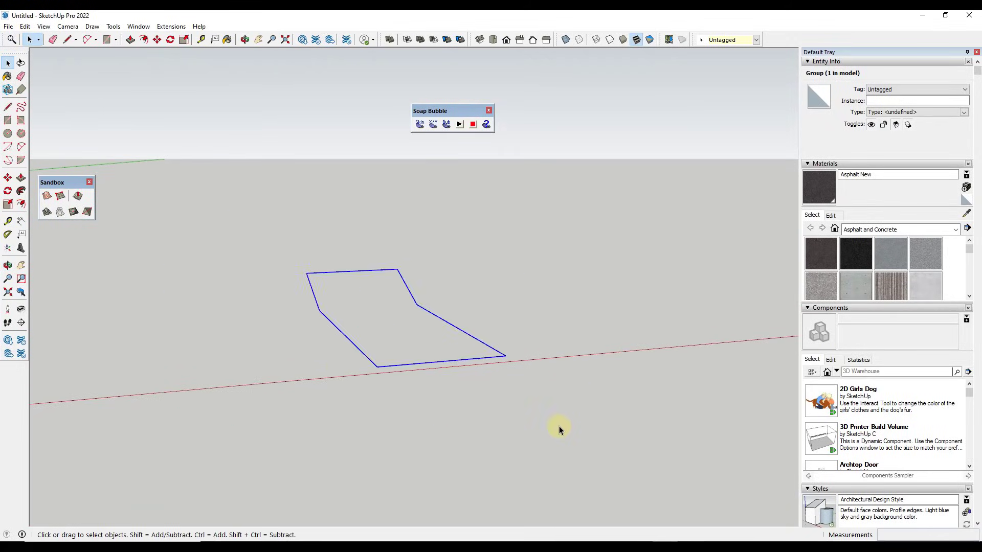
{"action": "left_click", "coordinate": [420, 123]}
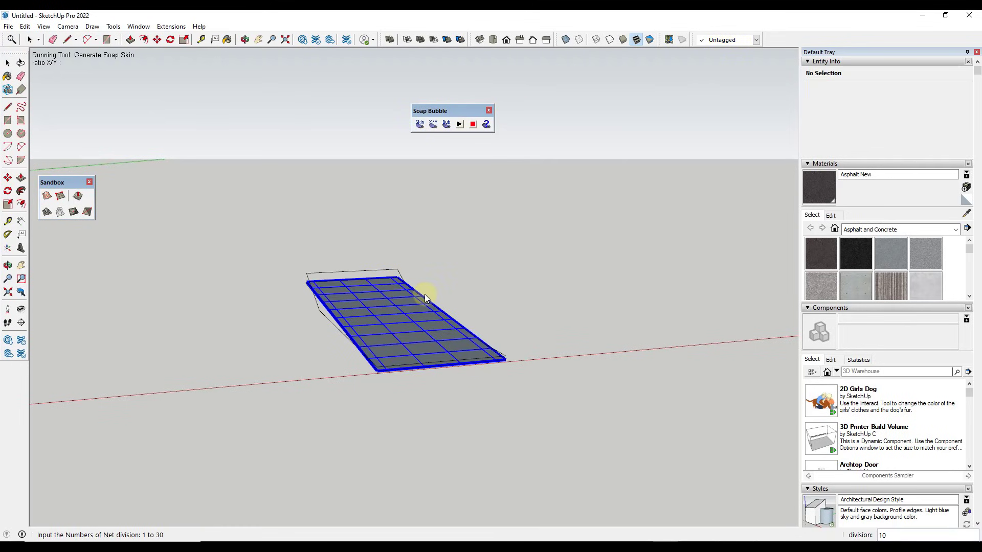
{"action": "key", "text": "Return"}
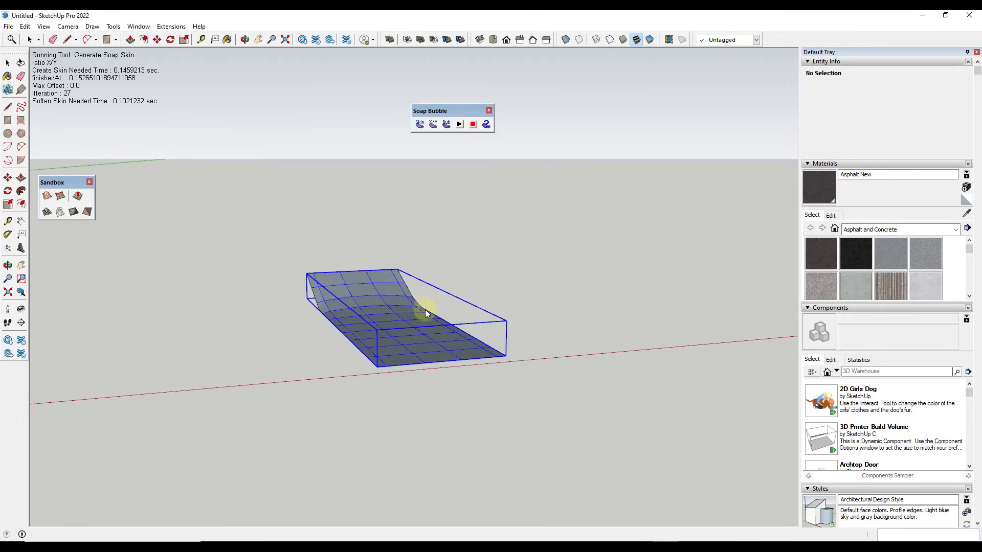
{"action": "middle_click_drag", "start_coordinate": [425, 309], "coordinate": [347, 323]}
{"action": "scroll", "coordinate": [413, 324], "scroll_direction": "up", "scroll_amount": 5}
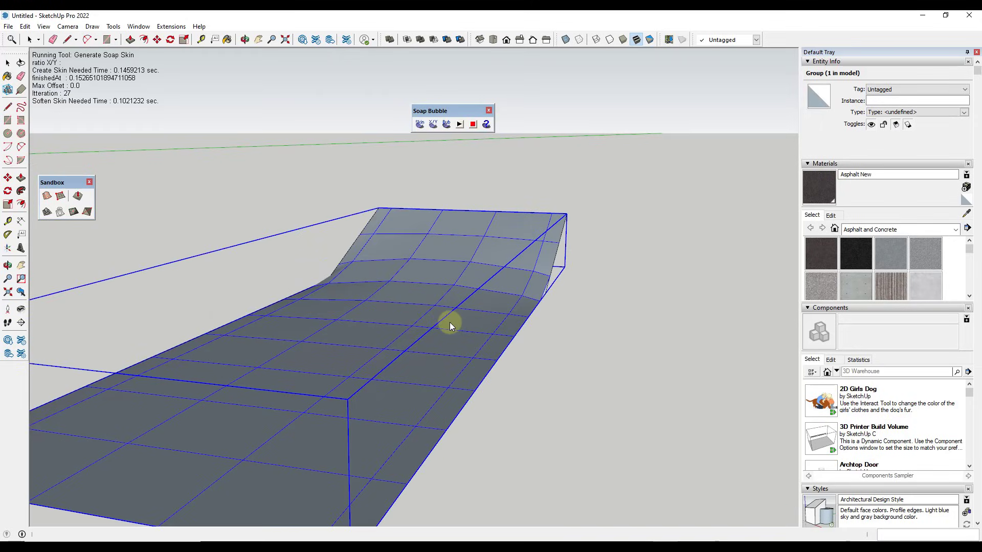
{"action": "scroll", "coordinate": [450, 322], "scroll_direction": "down", "scroll_amount": 3}
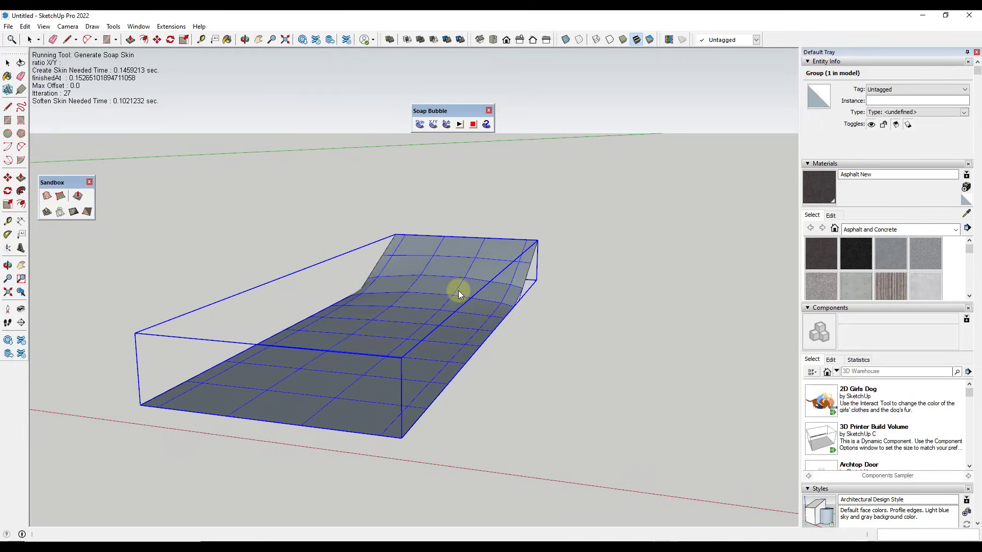
- Inside the bent skin's group, select all its geometry, limit the selection to edges, and exclude the soft edges
{"action": "left_click", "coordinate": [30, 39]}
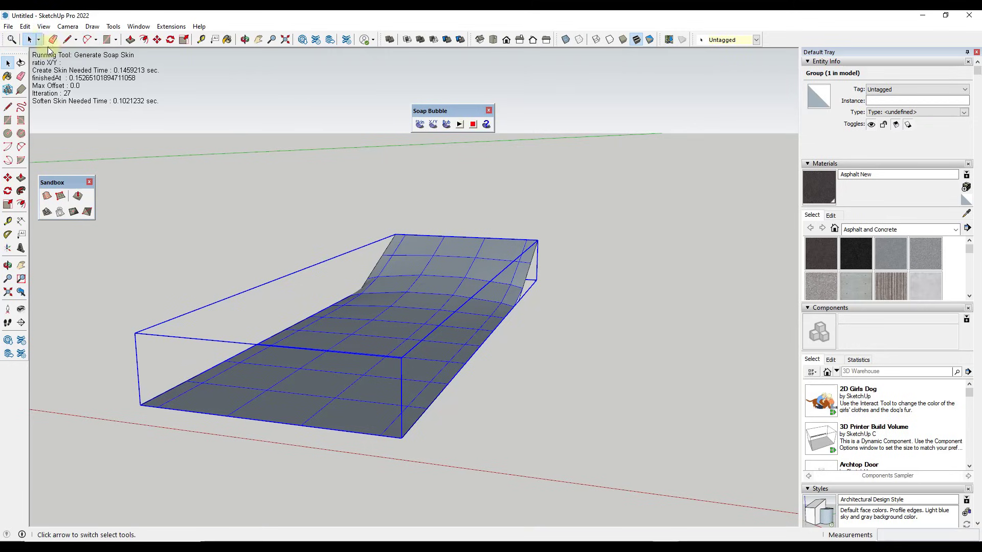
{"action": "middle_click_drag", "start_coordinate": [507, 361], "coordinate": [416, 361]}
{"action": "double_click", "coordinate": [416, 358]}
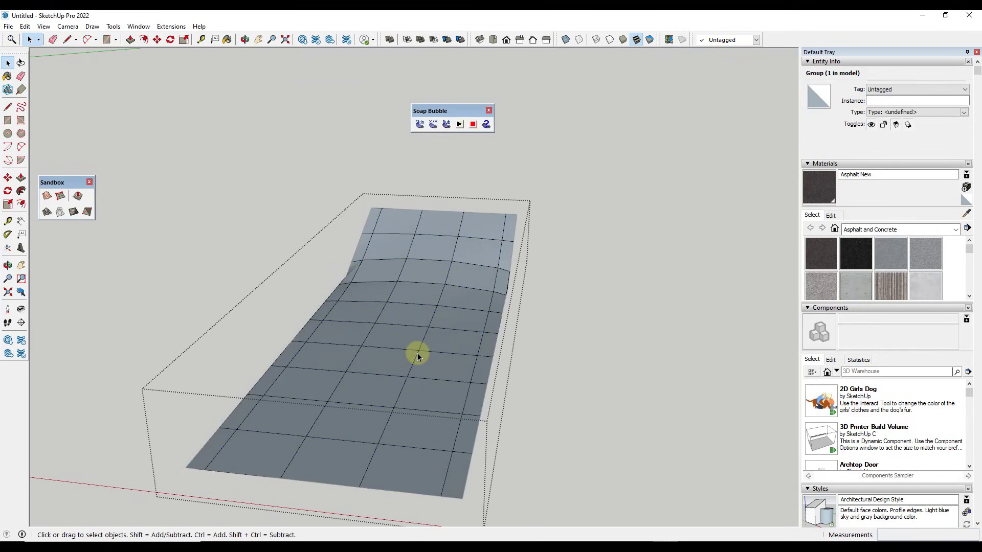
{"action": "triple_click", "coordinate": [417, 357]}
{"action": "right_click", "coordinate": [418, 356]}
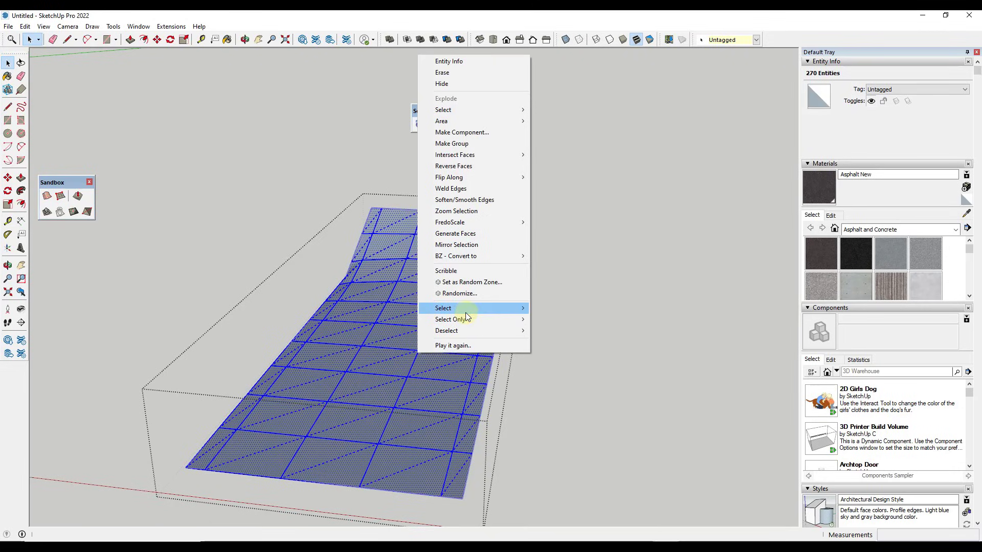
{"action": "mouse_move", "coordinate": [470, 320]}
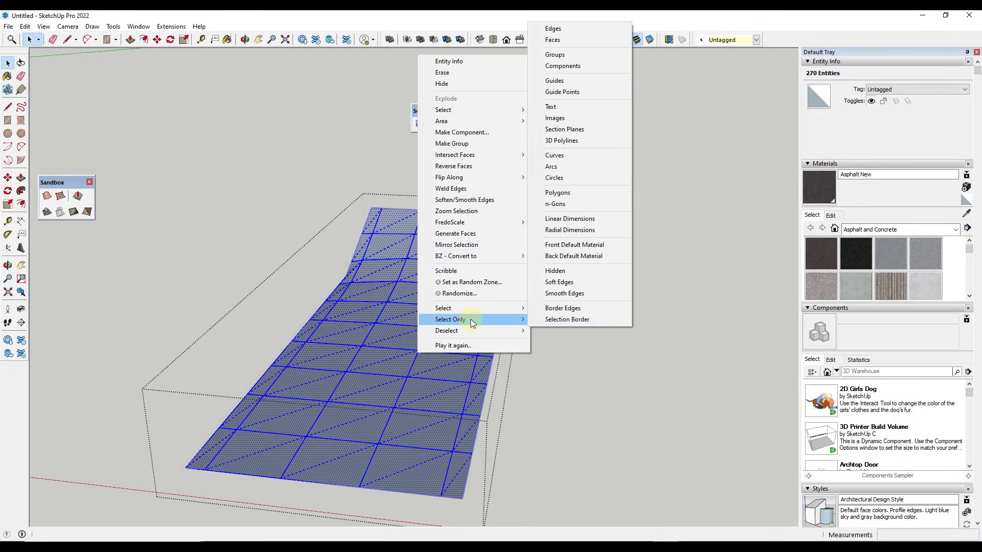
{"action": "left_click", "coordinate": [563, 32]}
{"action": "right_click", "coordinate": [436, 368]}
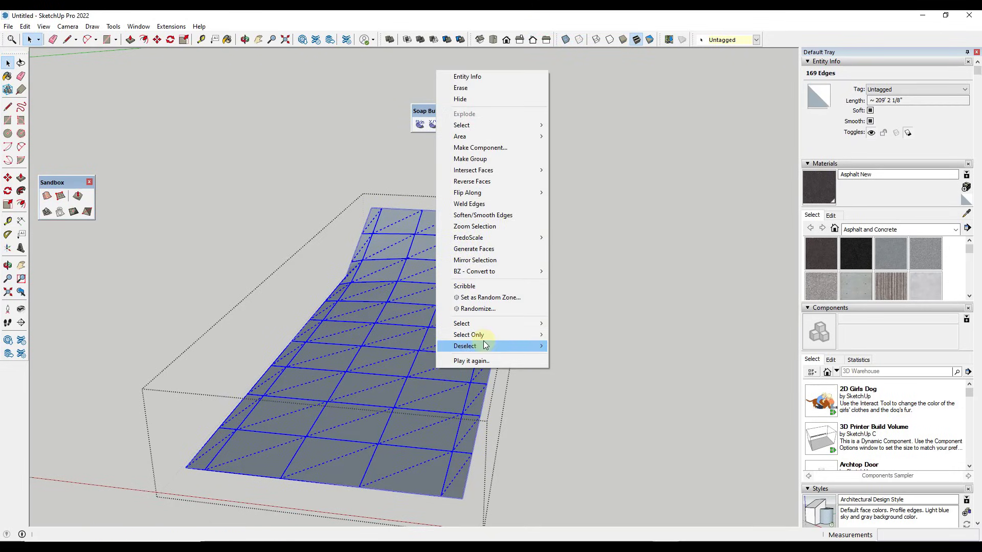
{"action": "mouse_move", "coordinate": [484, 345]}
{"action": "left_click", "coordinate": [584, 313]}
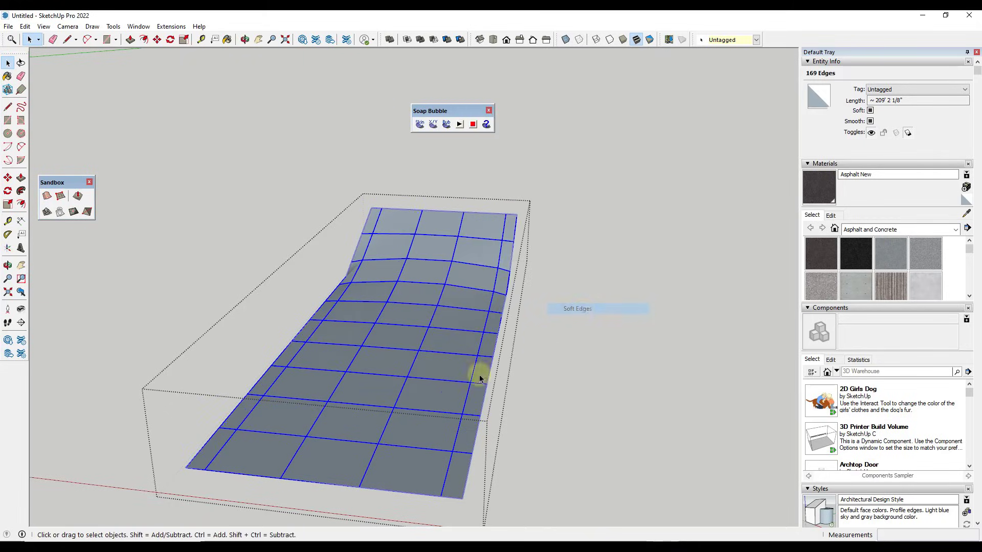
- Convert the selected grid edges into tubes in a single group, with Follow me on curves set to Yes
{"action": "middle_click_drag", "start_coordinate": [478, 373], "coordinate": [254, 24]}
{"action": "left_click", "coordinate": [139, 26]}
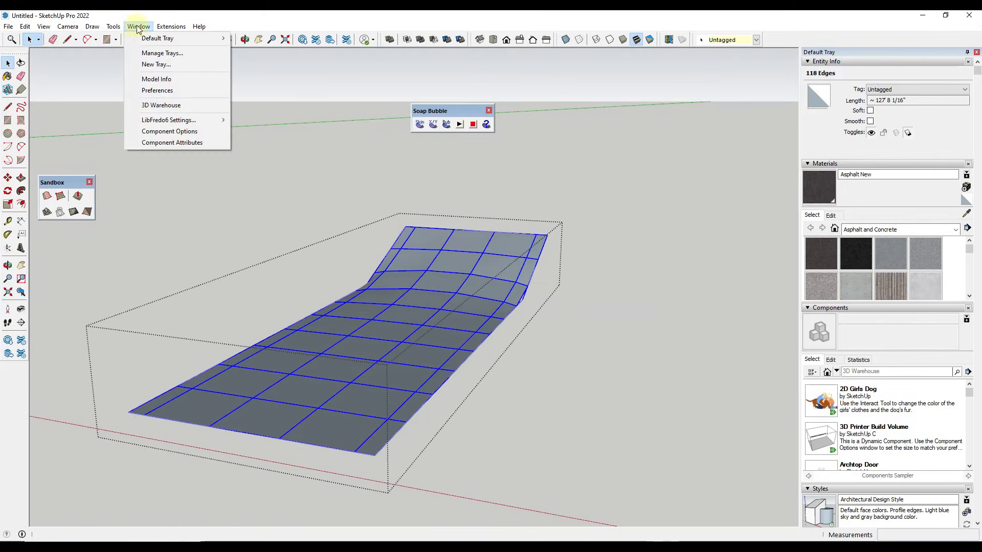
{"action": "mouse_move", "coordinate": [114, 26]}
{"action": "left_click", "coordinate": [176, 348]}
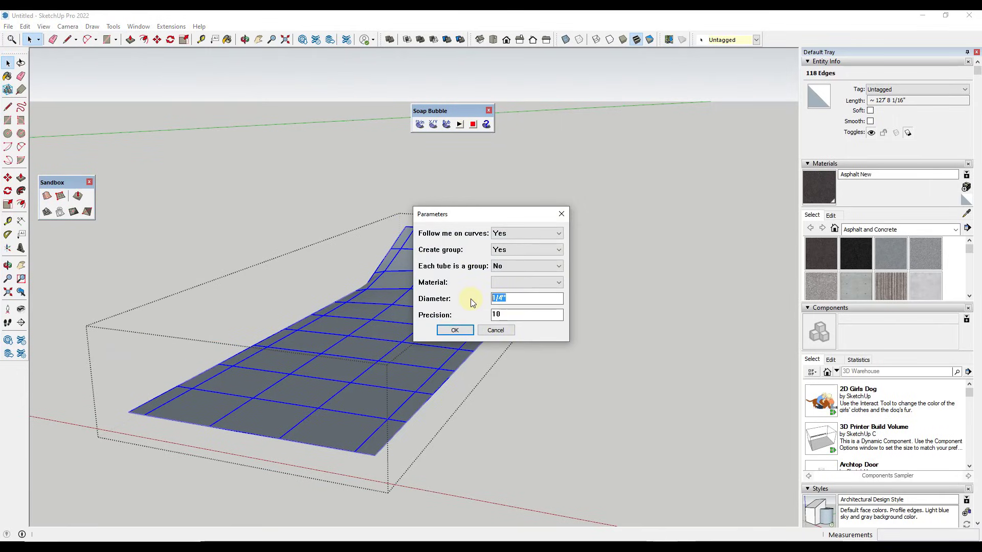
{"action": "type", "text": "6"}
{"action": "key", "text": "Return"}
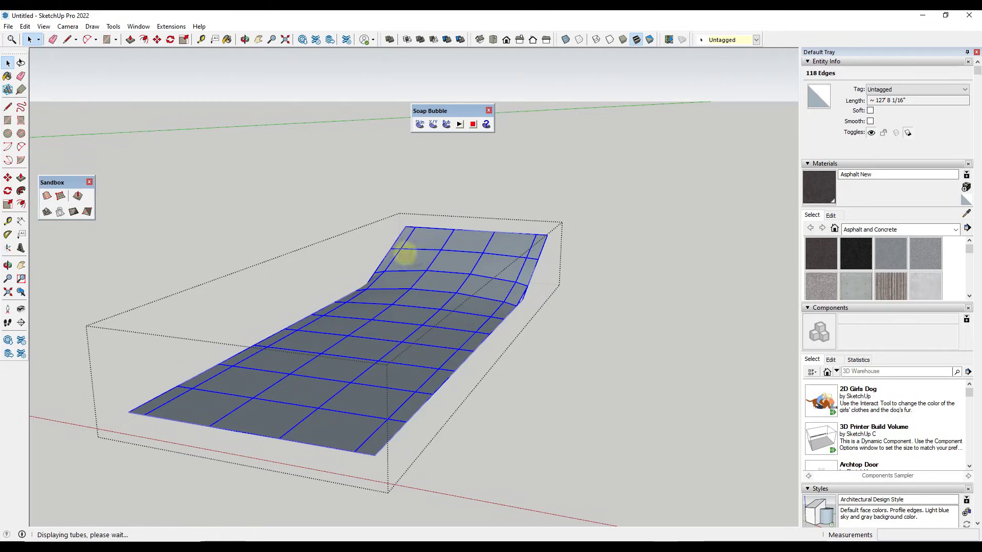
{"action": "left_click", "coordinate": [551, 302]}
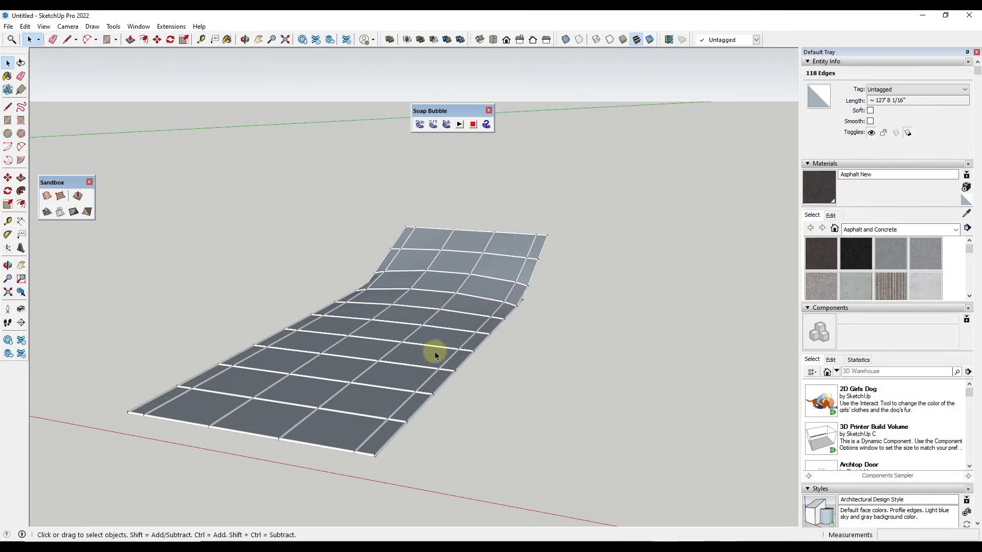
- Inside the bent skin's group, move the tube grid group off the surface so it sits beside the skin
{"action": "left_click", "coordinate": [432, 336]}
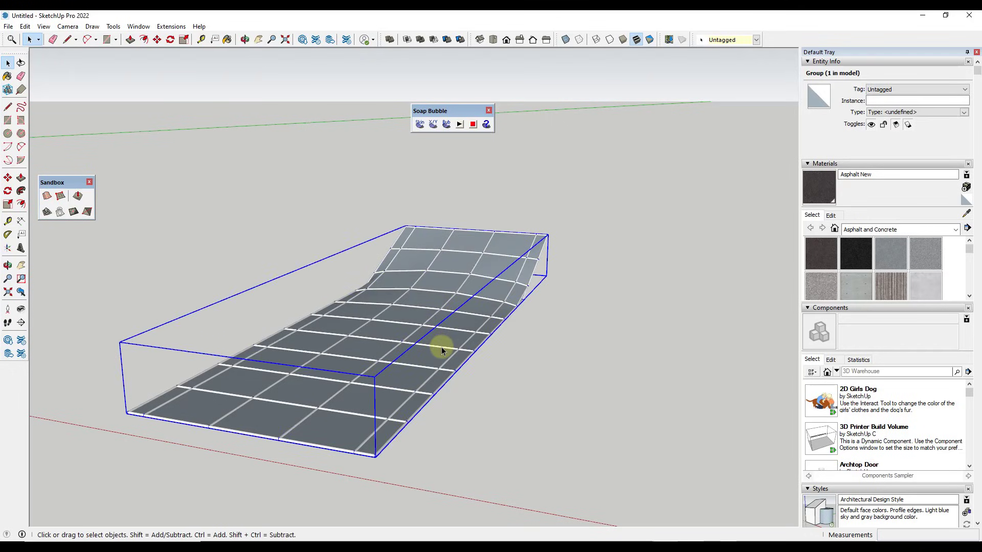
{"action": "double_click", "coordinate": [441, 347]}
{"action": "left_click", "coordinate": [441, 347]}
{"action": "key", "text": "m"}
{"action": "left_click", "coordinate": [440, 347]}
{"action": "left_click", "coordinate": [580, 331]}
{"action": "key", "text": "space"}
{"action": "left_click", "coordinate": [580, 331]}
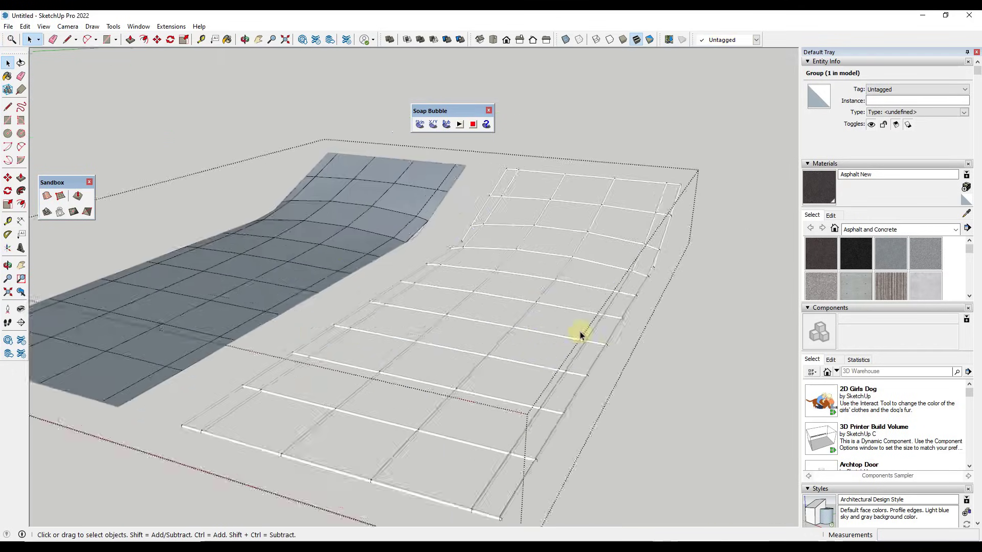
{"action": "scroll", "coordinate": [542, 311], "scroll_direction": "up", "scroll_amount": 3}
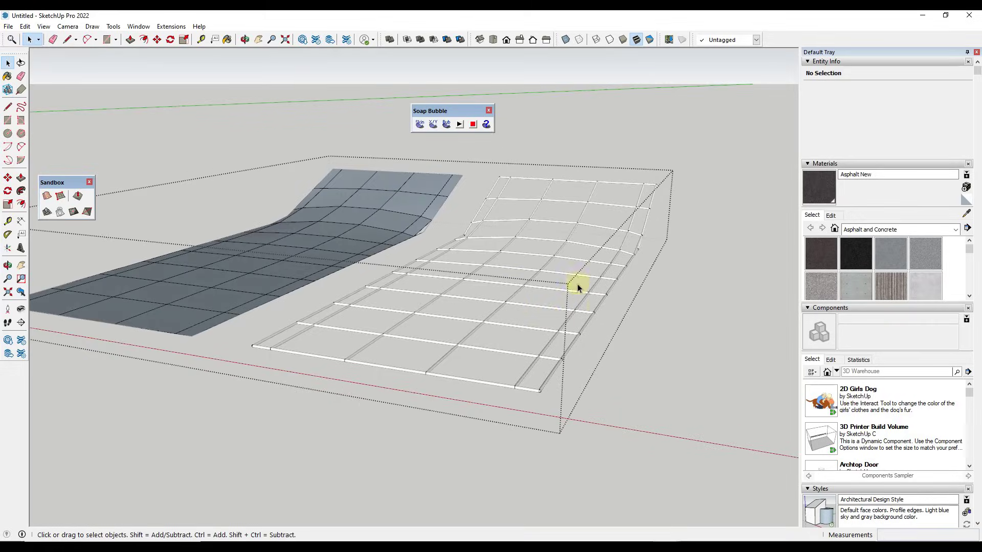
{"action": "scroll", "coordinate": [578, 288], "scroll_direction": "down", "scroll_amount": 1}
- Select the four arcs spanning the corner posts above the rectangular base and generate a soap skin across them with 20 divisions
{"action": "scroll", "coordinate": [423, 288], "scroll_direction": "down", "scroll_amount": 8}
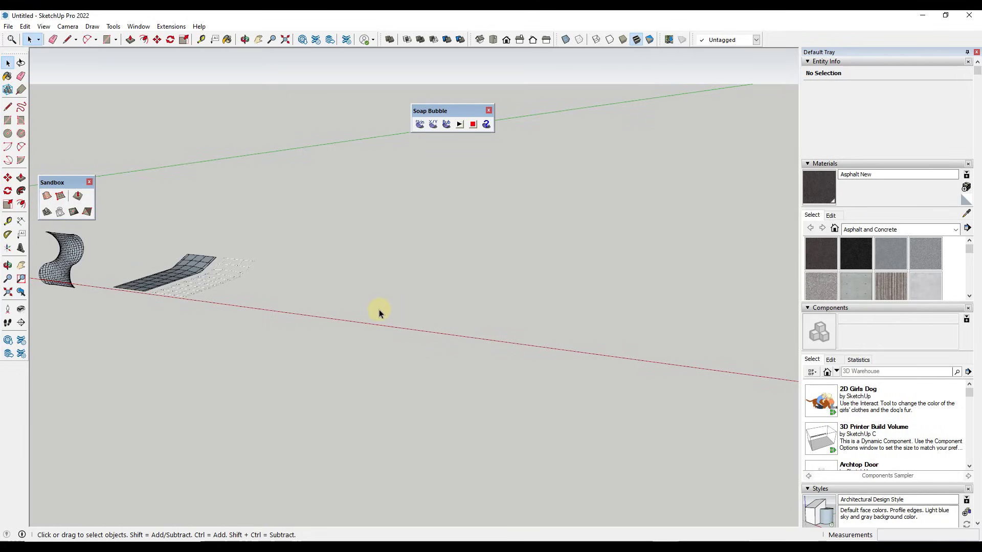
{"action": "key", "text": "l"}
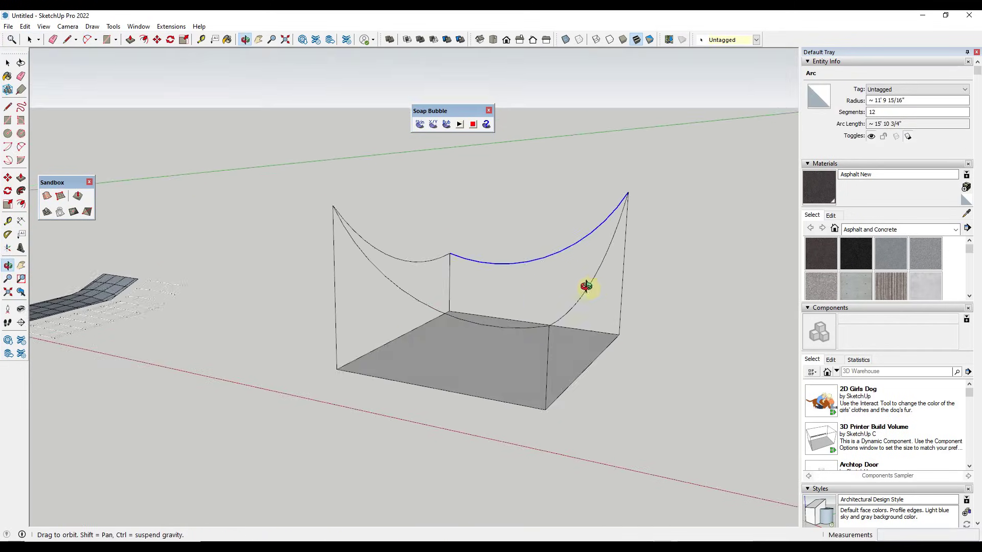
{"action": "left_click_drag", "start_coordinate": [588, 285], "coordinate": [542, 278]}
{"action": "key", "text": "space"}
{"action": "middle_click_drag", "start_coordinate": [542, 278], "coordinate": [566, 320]}
{"action": "left_click", "coordinate": [574, 318], "text": "shift"}
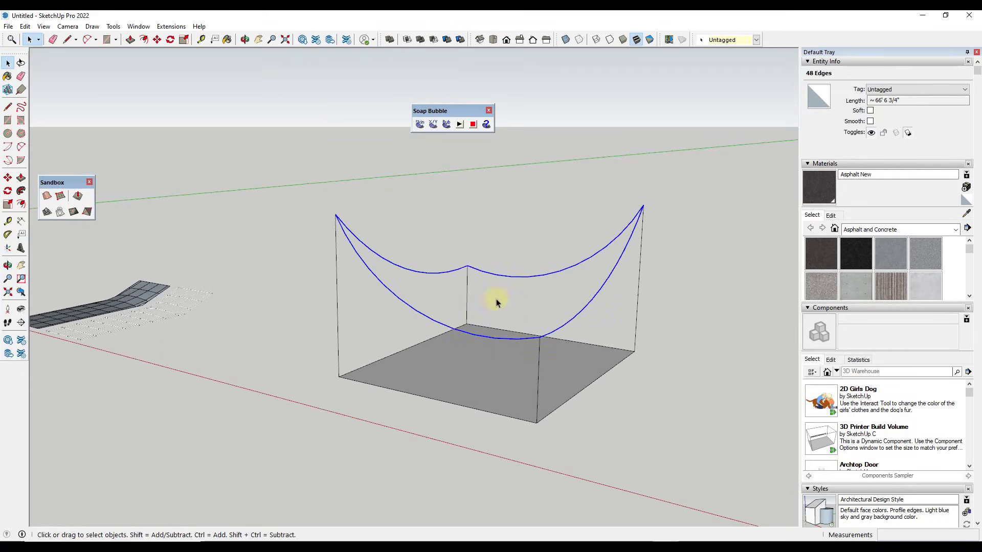
{"action": "middle_click_drag", "start_coordinate": [496, 298], "coordinate": [519, 281]}
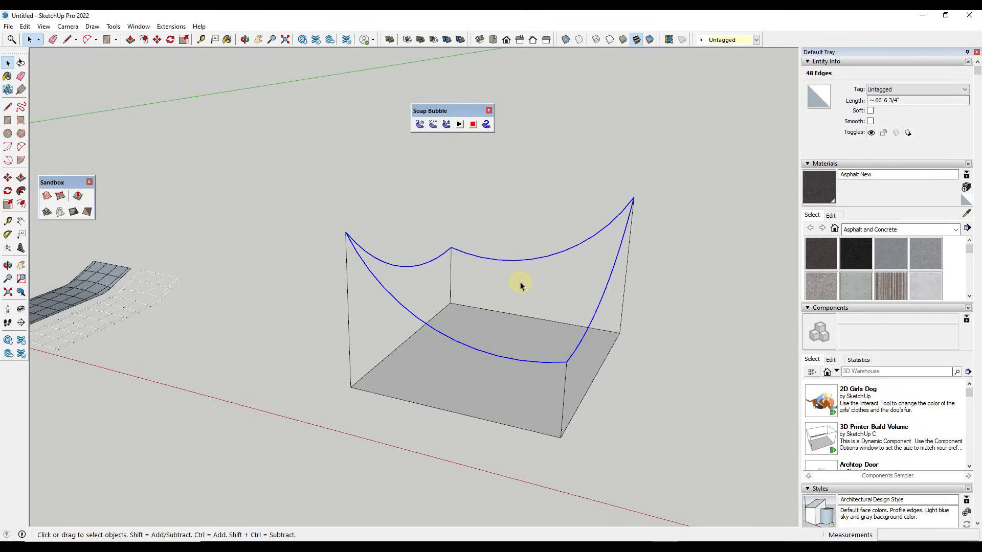
{"action": "left_click", "coordinate": [421, 125]}
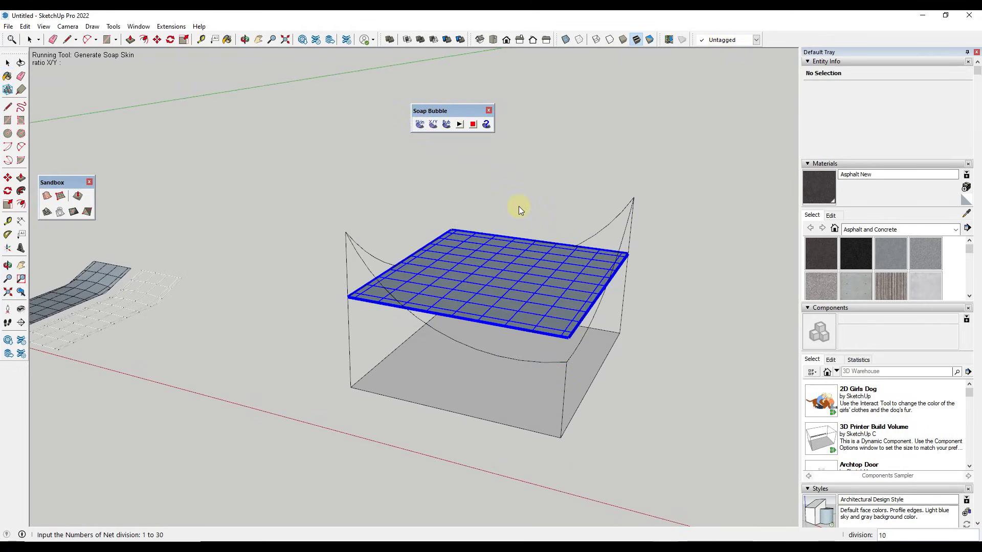
{"action": "type", "text": "20"}
{"action": "key", "text": "Return"}
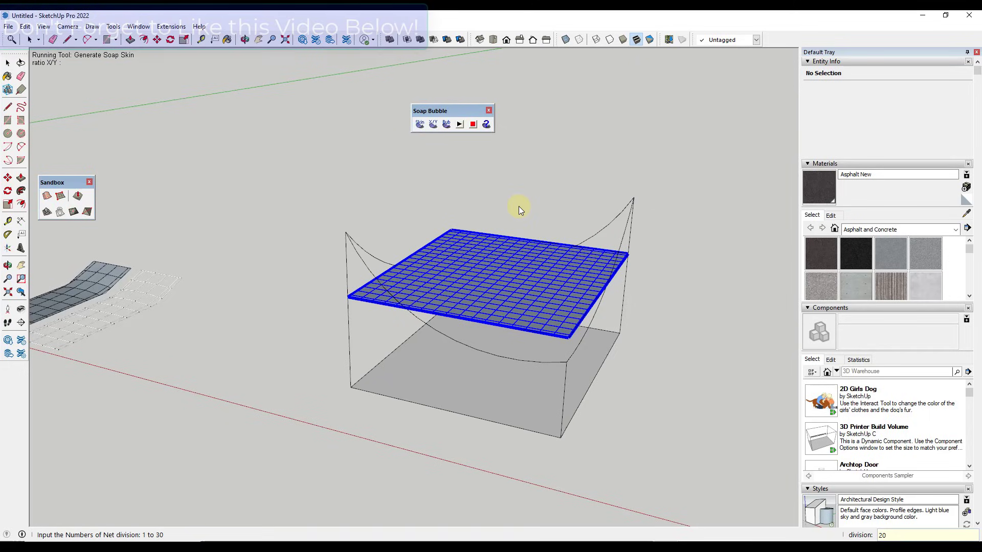
{"action": "key", "text": "Return"}
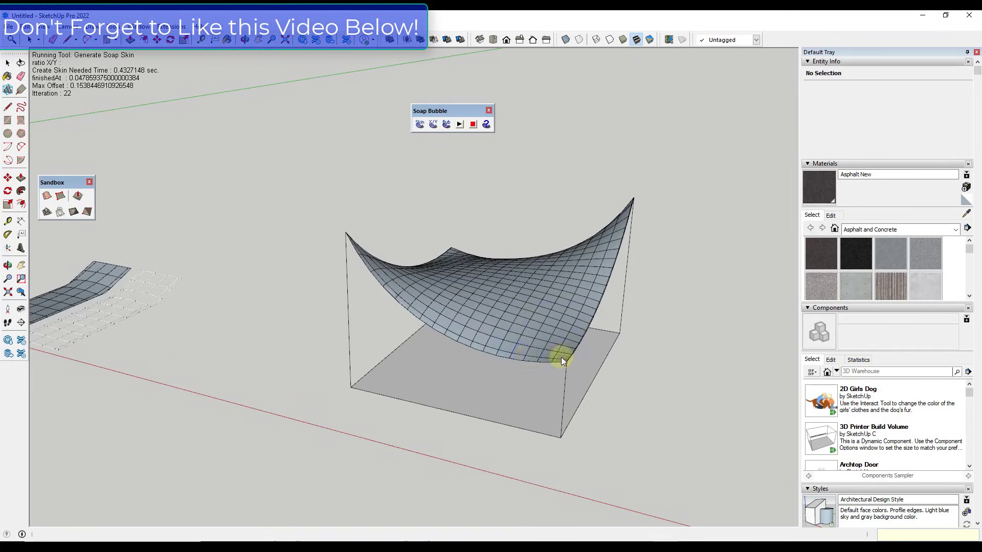
{"action": "middle_click_drag", "start_coordinate": [493, 339], "coordinate": [530, 310]}
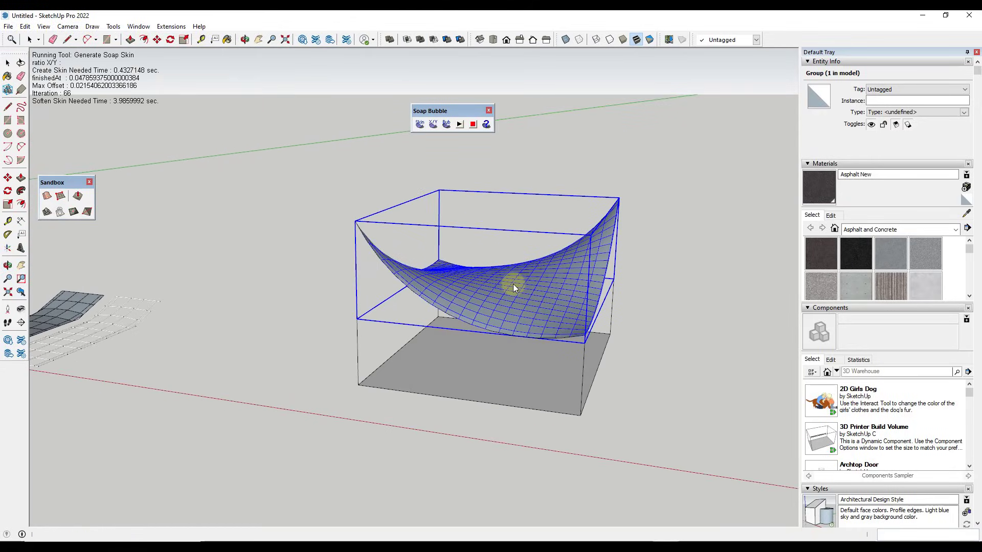
- Inflate the four-arc skin with a pressure of 25
{"action": "left_click", "coordinate": [448, 124]}
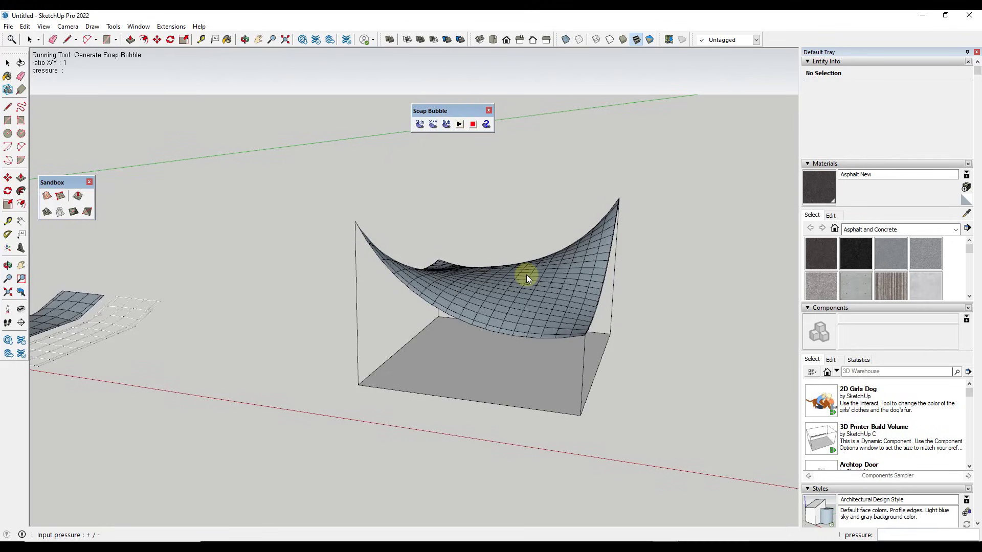
{"action": "type", "text": "25"}
{"action": "key", "text": "Return"}
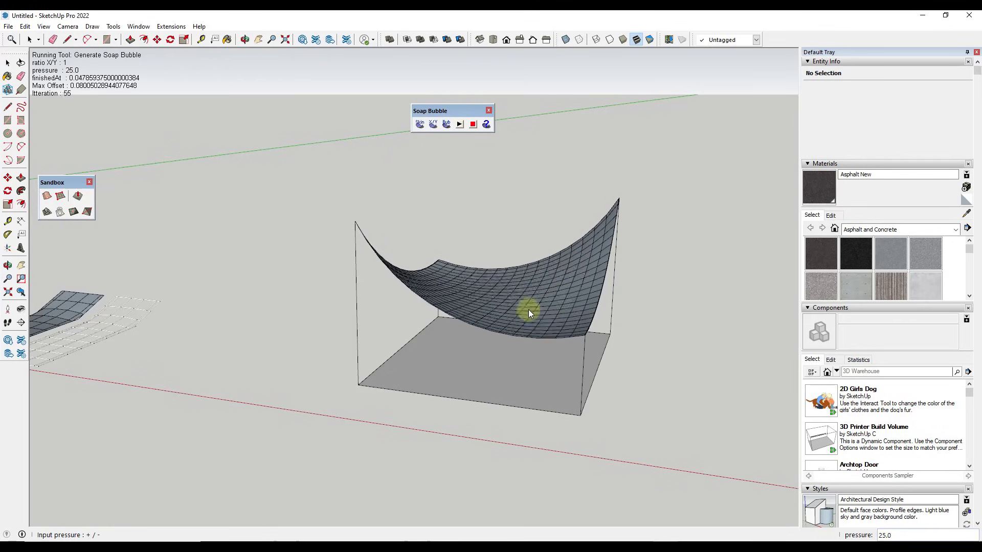
- Try an X/Y stress ratio of 3 on the four-arc skin, set the ratio to 0.5, and deselect it
{"action": "left_click", "coordinate": [434, 124]}
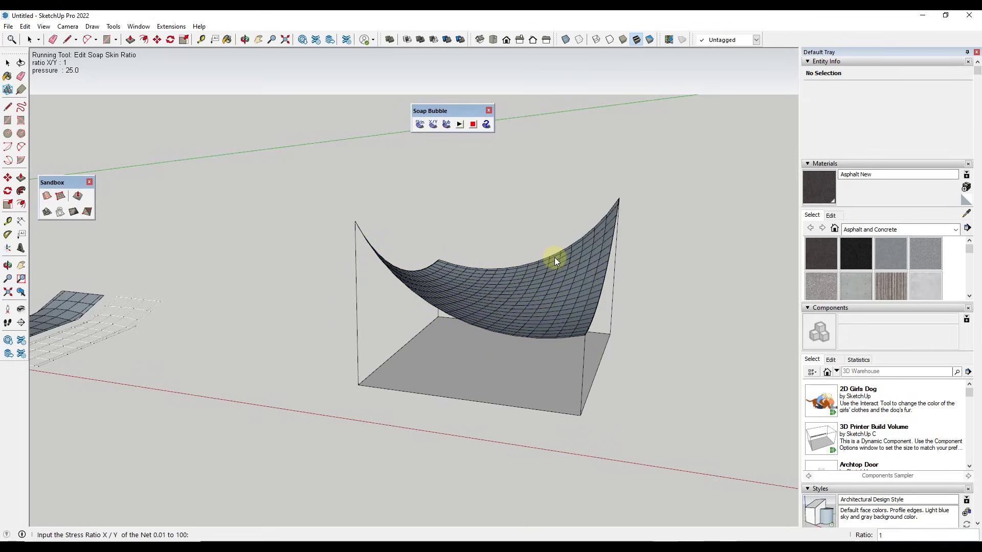
{"action": "type", "text": "3"}
{"action": "key", "text": "Return"}
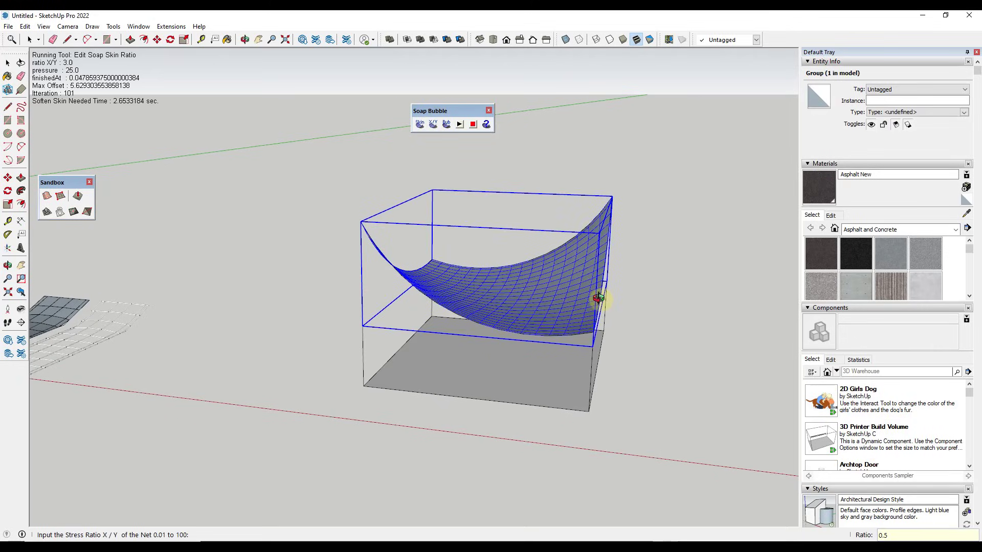
{"action": "middle_click_drag", "start_coordinate": [499, 340], "coordinate": [465, 299]}
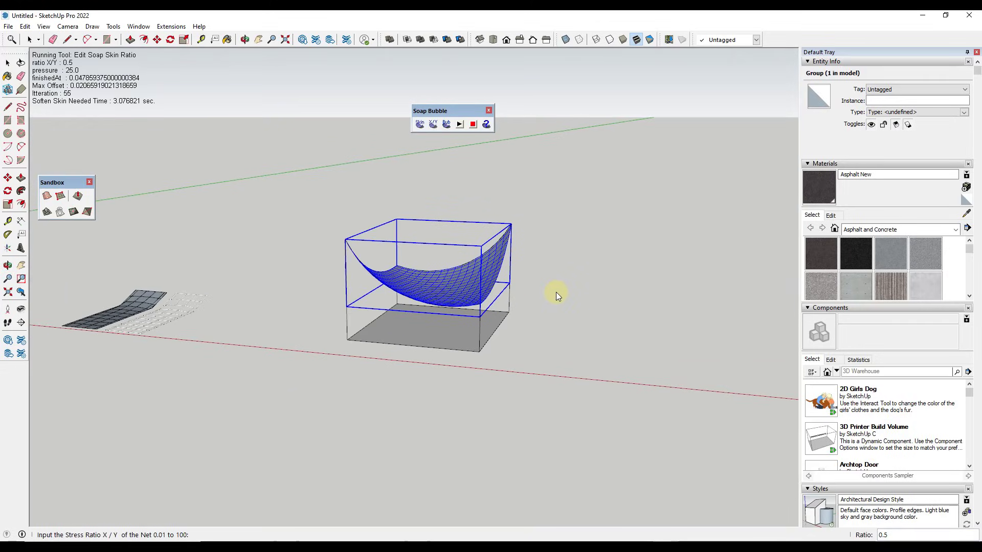
{"action": "key", "text": "Escape"}
{"action": "left_click", "coordinate": [516, 280]}
- Create a rectangular Sandbox grid from scratch beyond the four-arc skin and shape it into a wavy terrain with an L-shaped opening
{"action": "scroll", "coordinate": [376, 271], "scroll_direction": "down", "scroll_amount": 3}
{"action": "scroll", "coordinate": [552, 273], "scroll_direction": "up", "scroll_amount": 2}
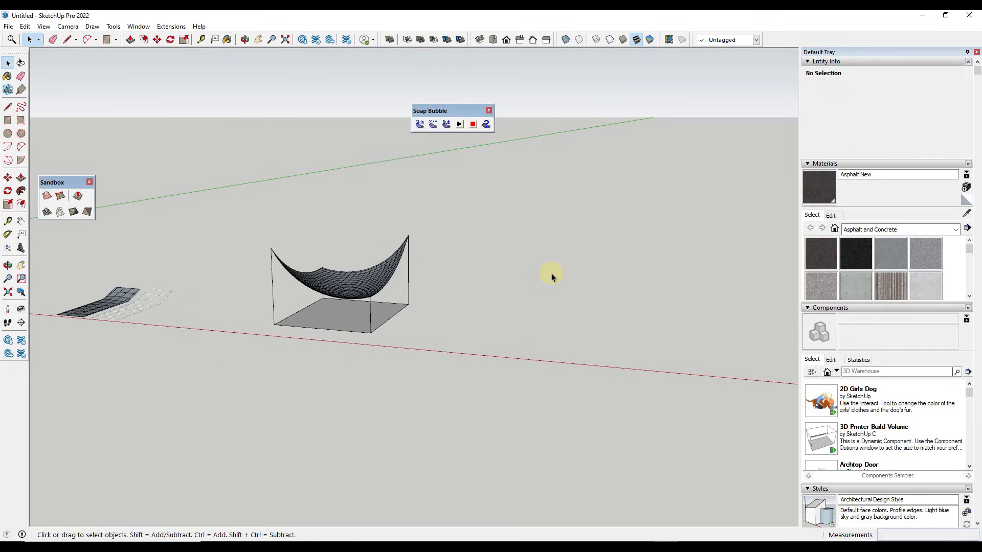
{"action": "middle_click_drag", "start_coordinate": [517, 279], "coordinate": [558, 302]}
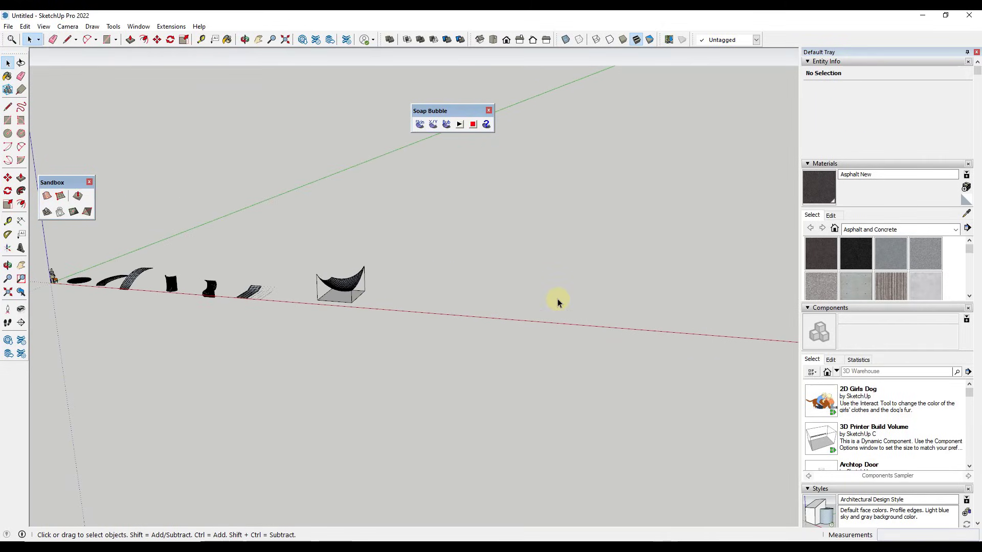
{"action": "left_click", "coordinate": [60, 197]}
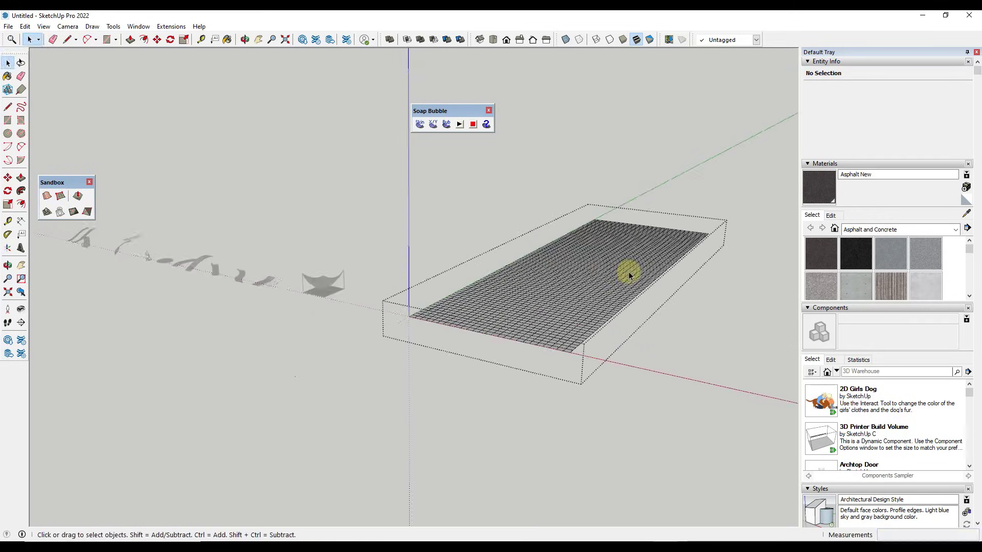
{"action": "left_click", "coordinate": [627, 272]}
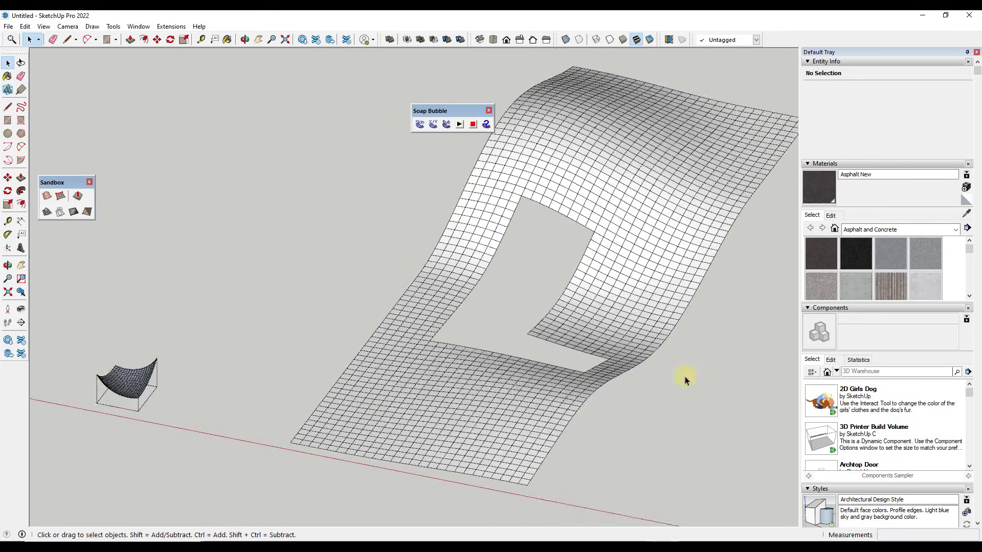
{"action": "scroll", "coordinate": [538, 304], "scroll_direction": "up", "scroll_amount": 2}
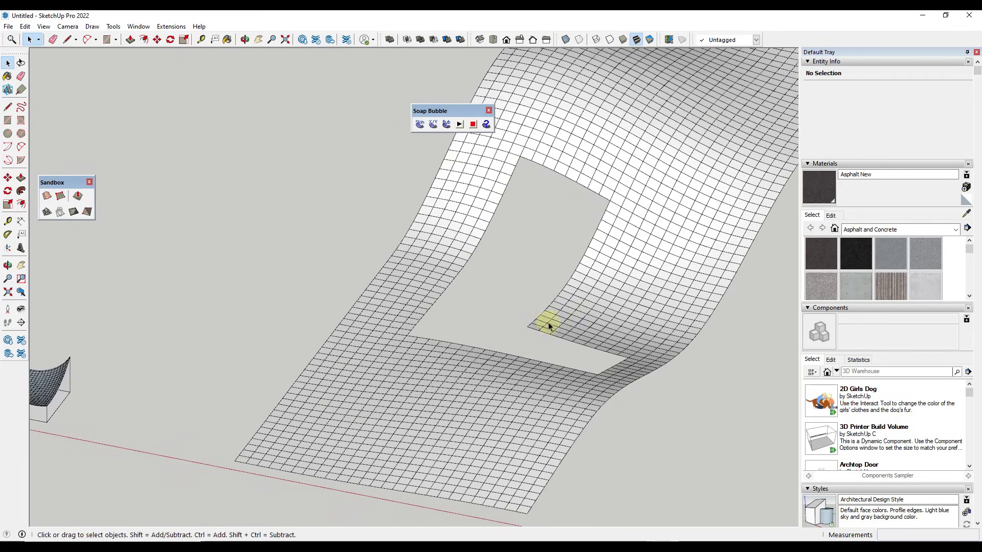
{"action": "scroll", "coordinate": [561, 335], "scroll_direction": "up", "scroll_amount": 3}
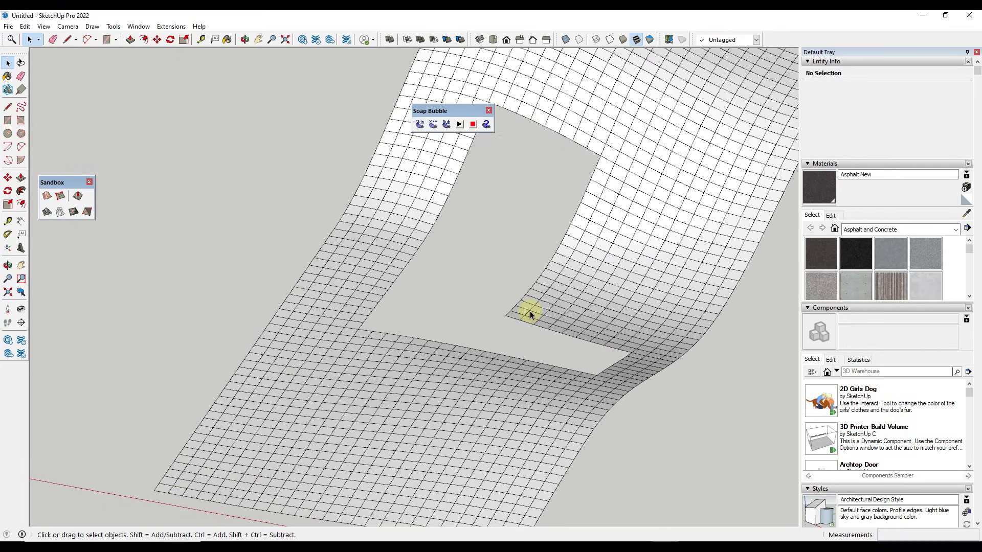
- Move the Soap Bubble tools clear of the terrain and display the SketchUV tools just below them
{"action": "left_click_drag", "start_coordinate": [474, 112], "coordinate": [106, 65]}
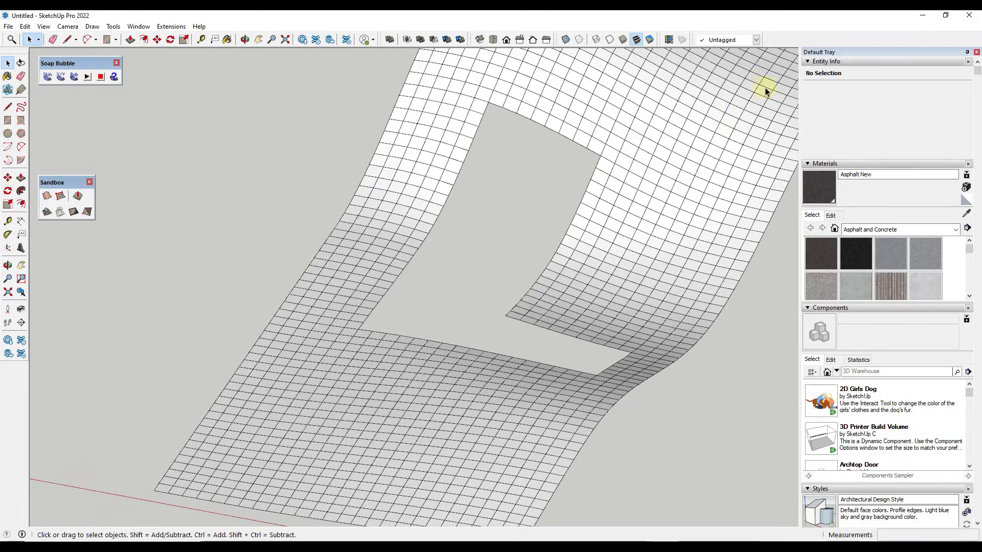
{"action": "right_click", "coordinate": [784, 35]}
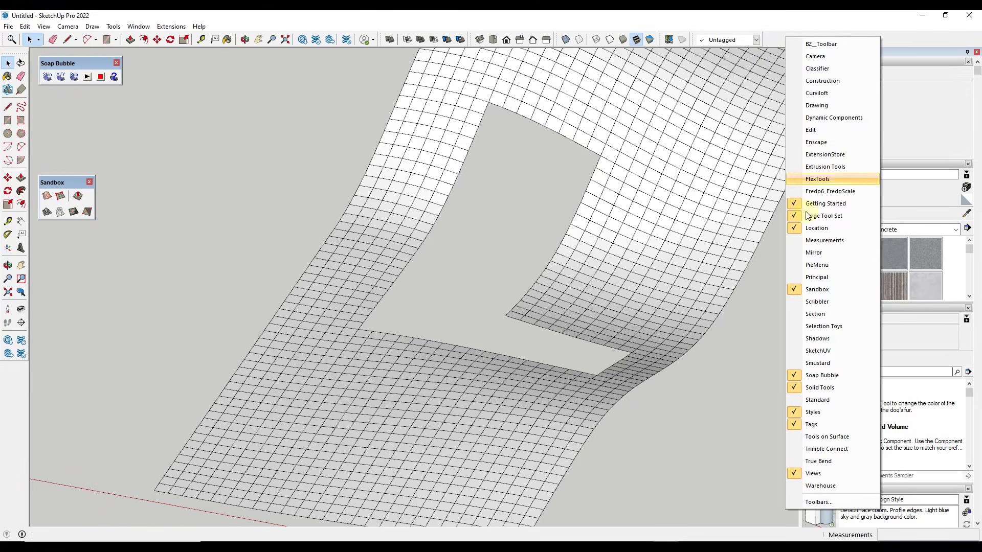
{"action": "left_click", "coordinate": [833, 351]}
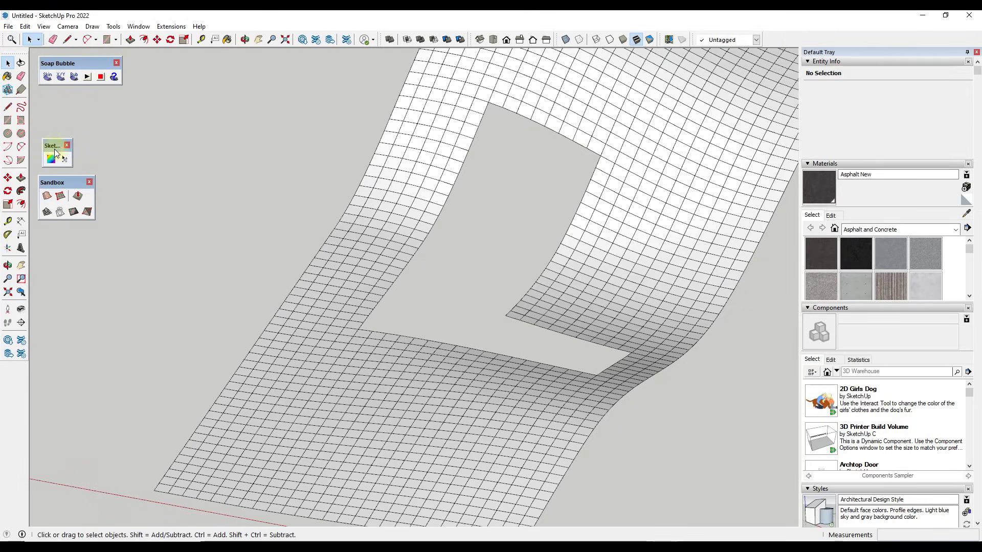
{"action": "left_click_drag", "start_coordinate": [54, 149], "coordinate": [54, 104]}
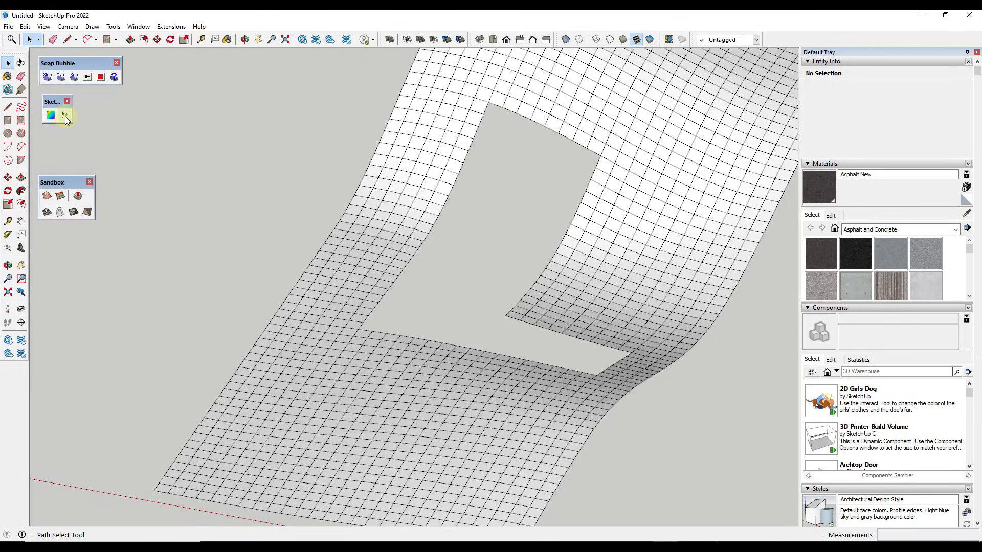
- Inside the terrain's group, select the complete boundary of the L-shaped opening with the SketchUV Path Select tool
{"action": "left_click", "coordinate": [65, 115]}
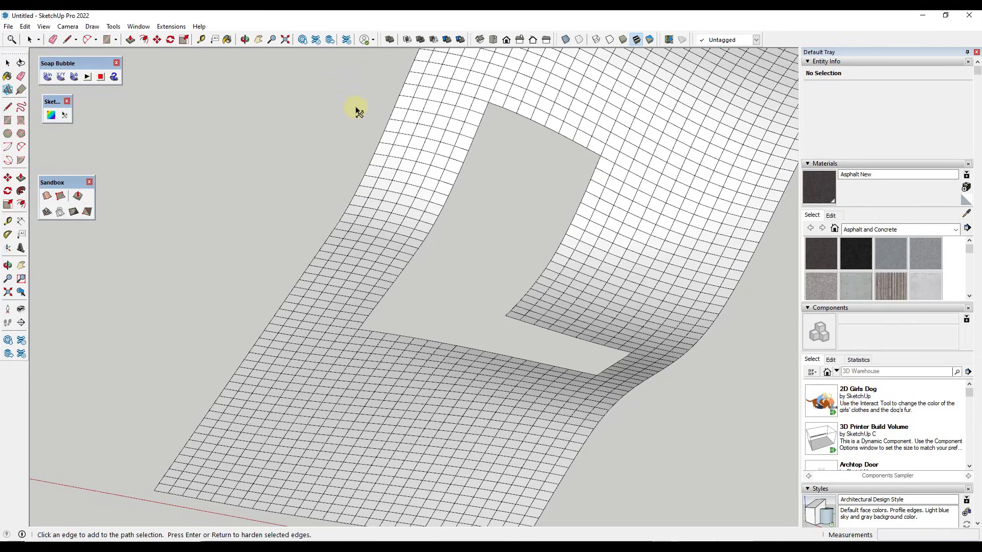
{"action": "left_click", "coordinate": [487, 109]}
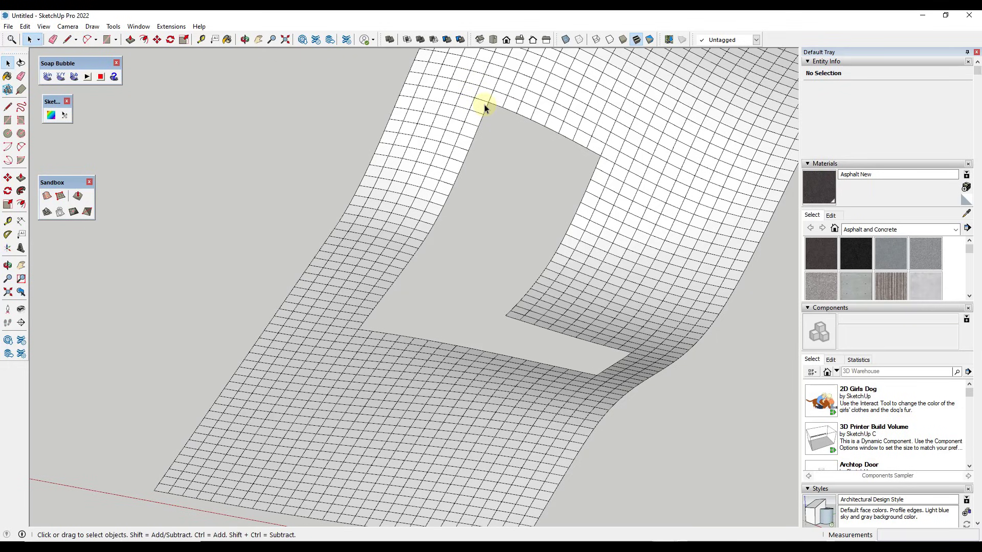
{"action": "left_click", "coordinate": [64, 114]}
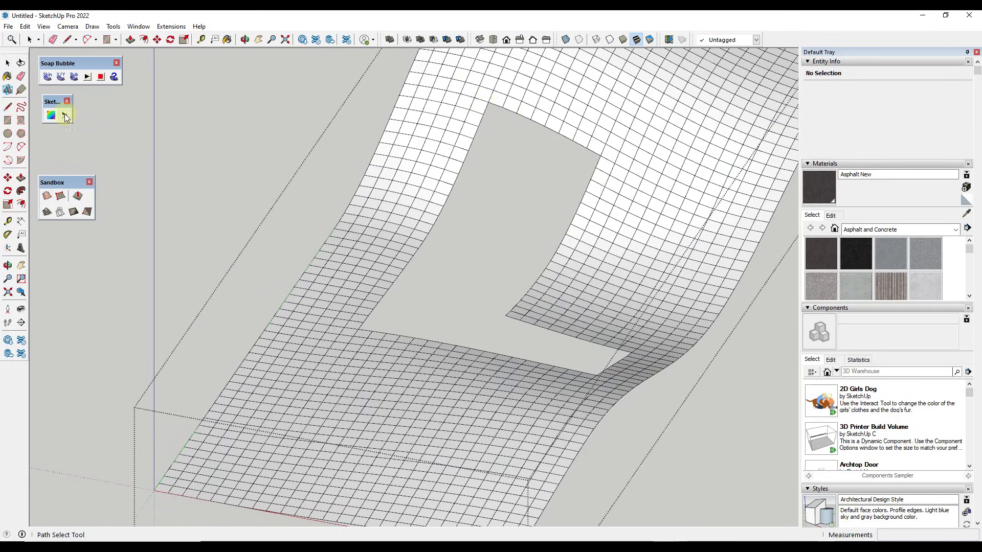
{"action": "left_click", "coordinate": [489, 111]}
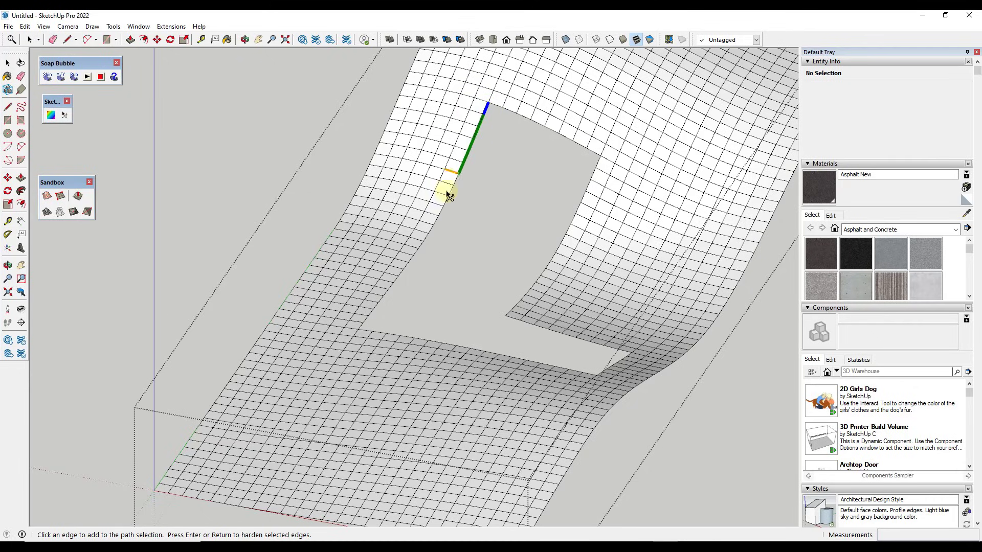
{"action": "left_click", "coordinate": [363, 326]}
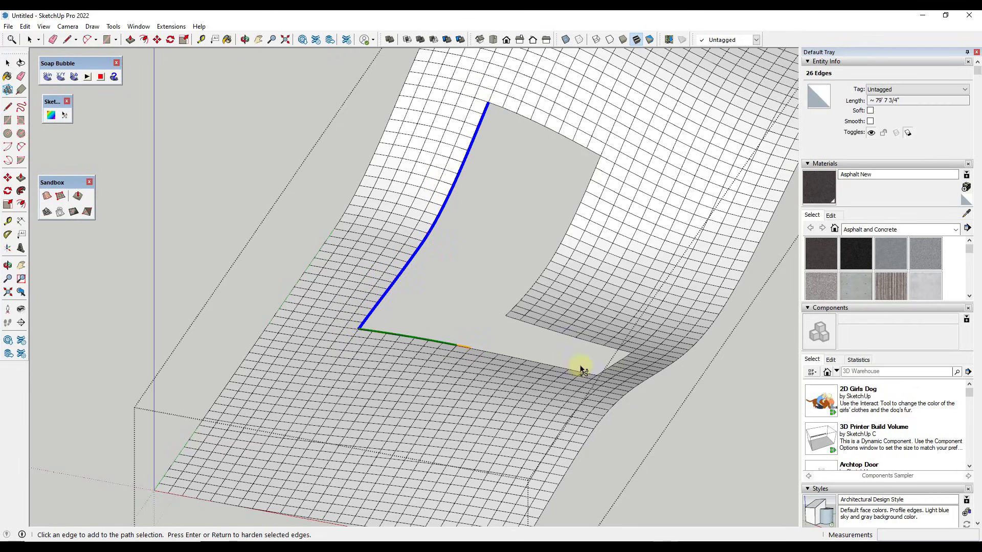
{"action": "left_click", "coordinate": [600, 376]}
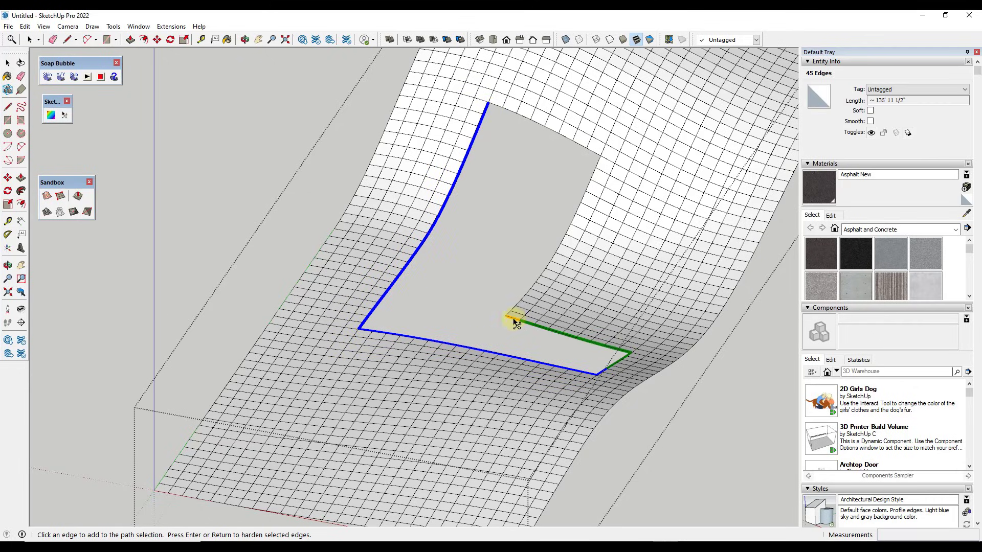
{"action": "left_click", "coordinate": [508, 319]}
{"action": "left_click", "coordinate": [600, 155]}
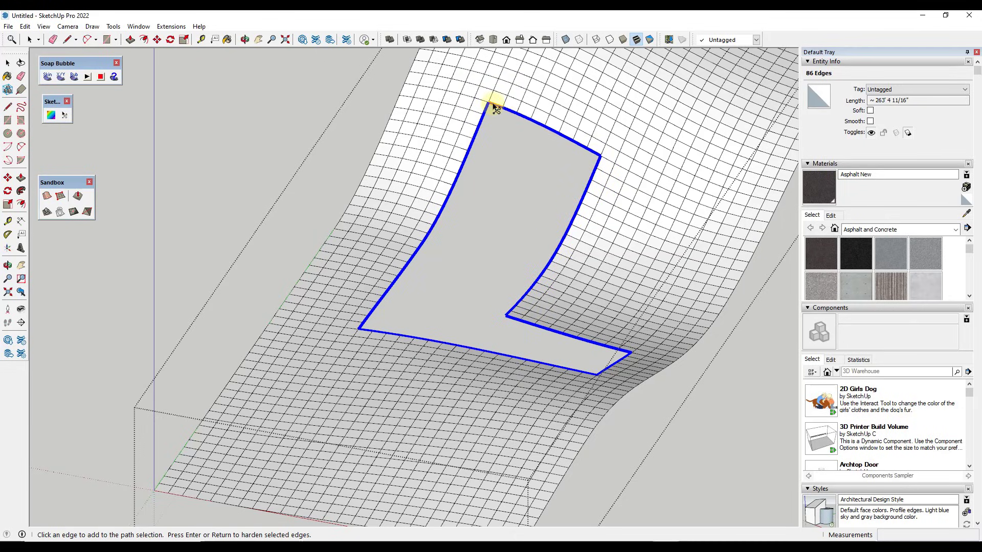
{"action": "left_click", "coordinate": [499, 119]}
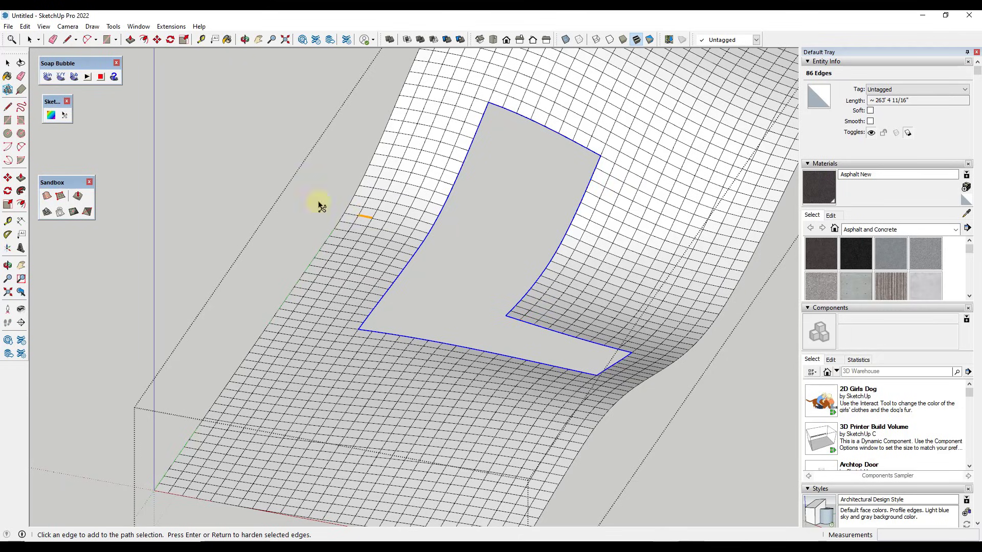
- Generate a soap skin across the L-shaped opening with 20 divisions
{"action": "left_click", "coordinate": [48, 76]}
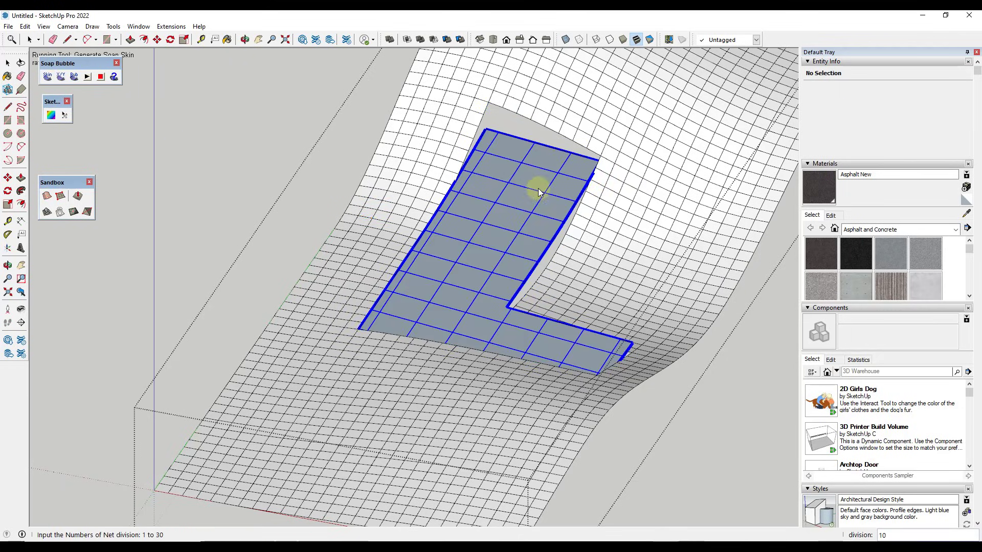
{"action": "type", "text": "15"}
{"action": "key", "text": "Return"}
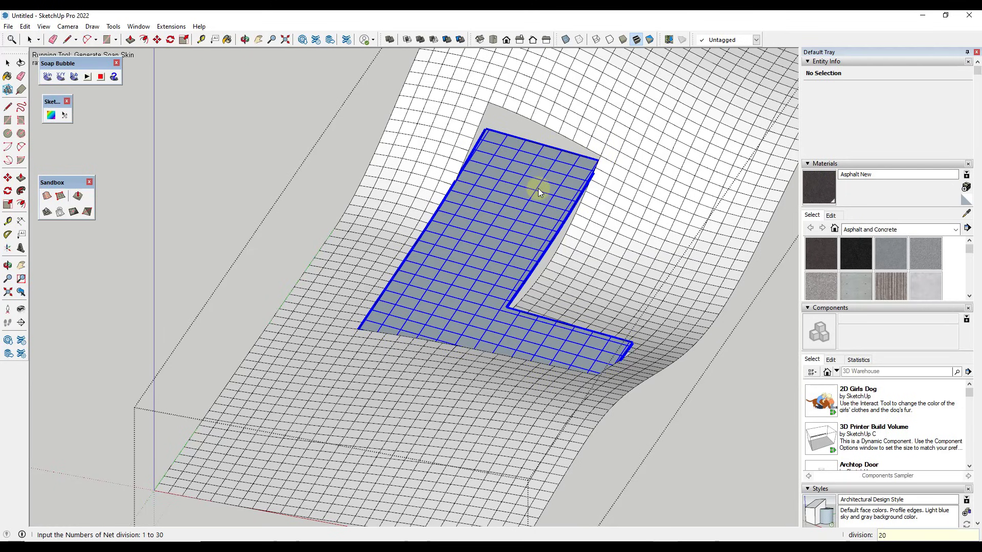
- Examine from several angles how the new skin fills the L-shaped opening and follows the surrounding terrain
{"action": "key", "text": "o"}
{"action": "mouse_move", "coordinate": [602, 313]}
{"action": "left_mouse_down"}
{"action": "mouse_move", "coordinate": [537, 263]}
{"action": "mouse_move", "coordinate": [602, 299]}
{"action": "left_mouse_up"}
{"action": "scroll", "coordinate": [515, 313], "scroll_direction": "up", "scroll_amount": 3}
{"action": "middle_click_drag", "start_coordinate": [535, 297], "coordinate": [528, 287]}
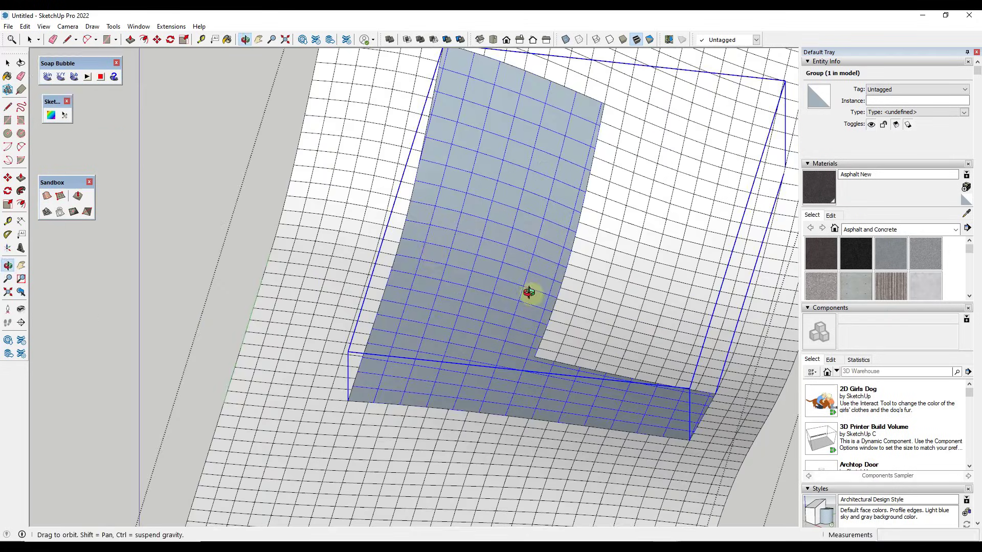
{"action": "middle_click_drag", "start_coordinate": [414, 222], "coordinate": [537, 225]}
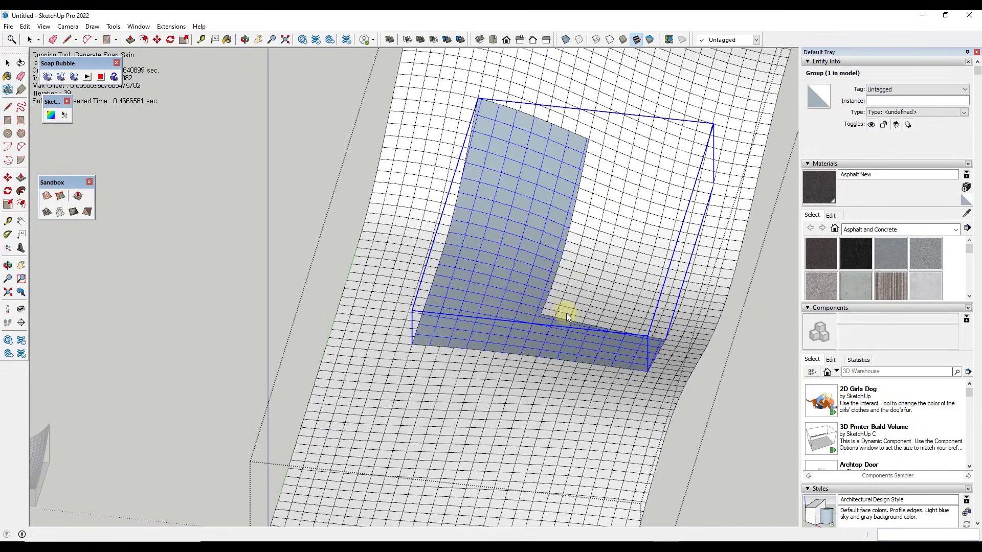
{"action": "middle_click_drag", "start_coordinate": [578, 318], "coordinate": [598, 271]}
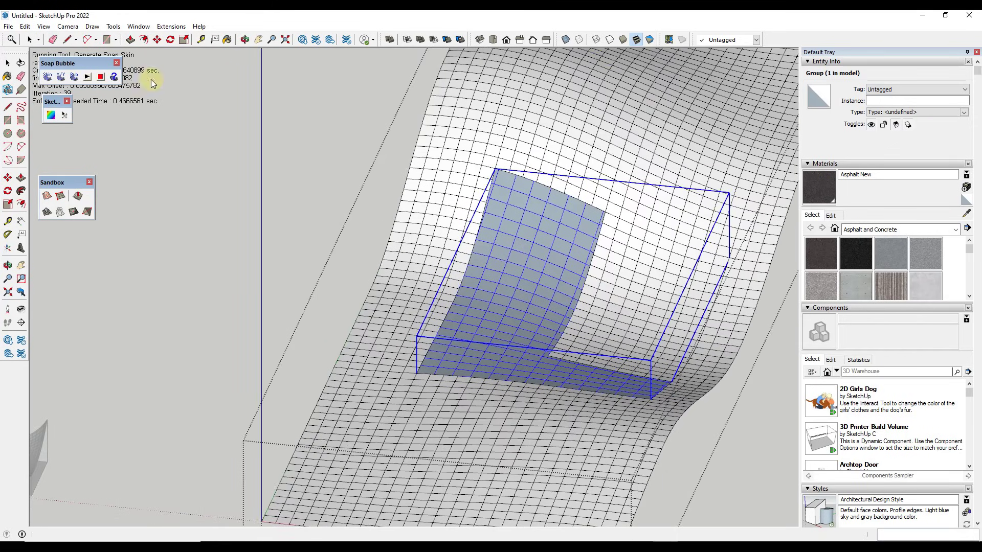
{"action": "left_click", "coordinate": [68, 26]}
{"action": "left_click", "coordinate": [87, 86]}
{"action": "middle_click_drag", "start_coordinate": [640, 361], "coordinate": [342, 305]}
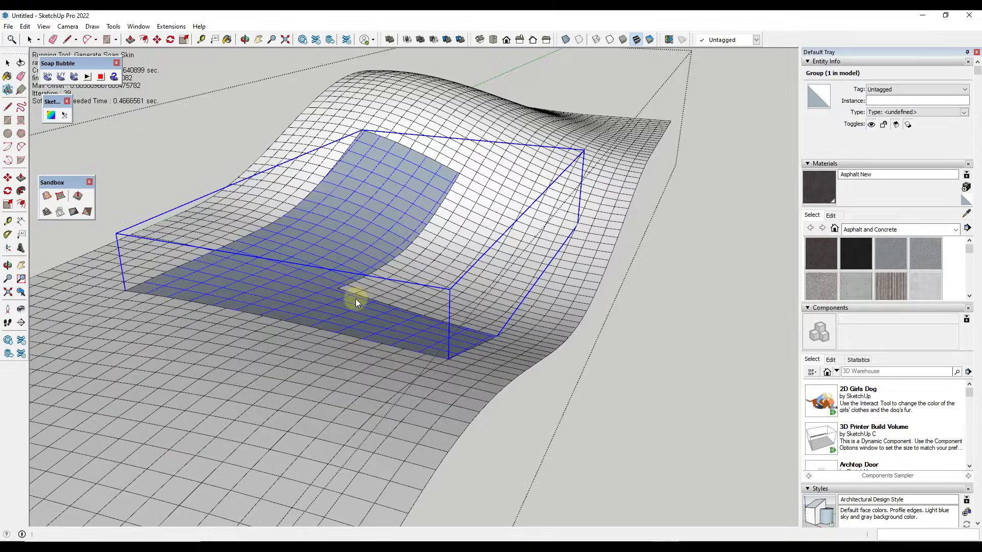